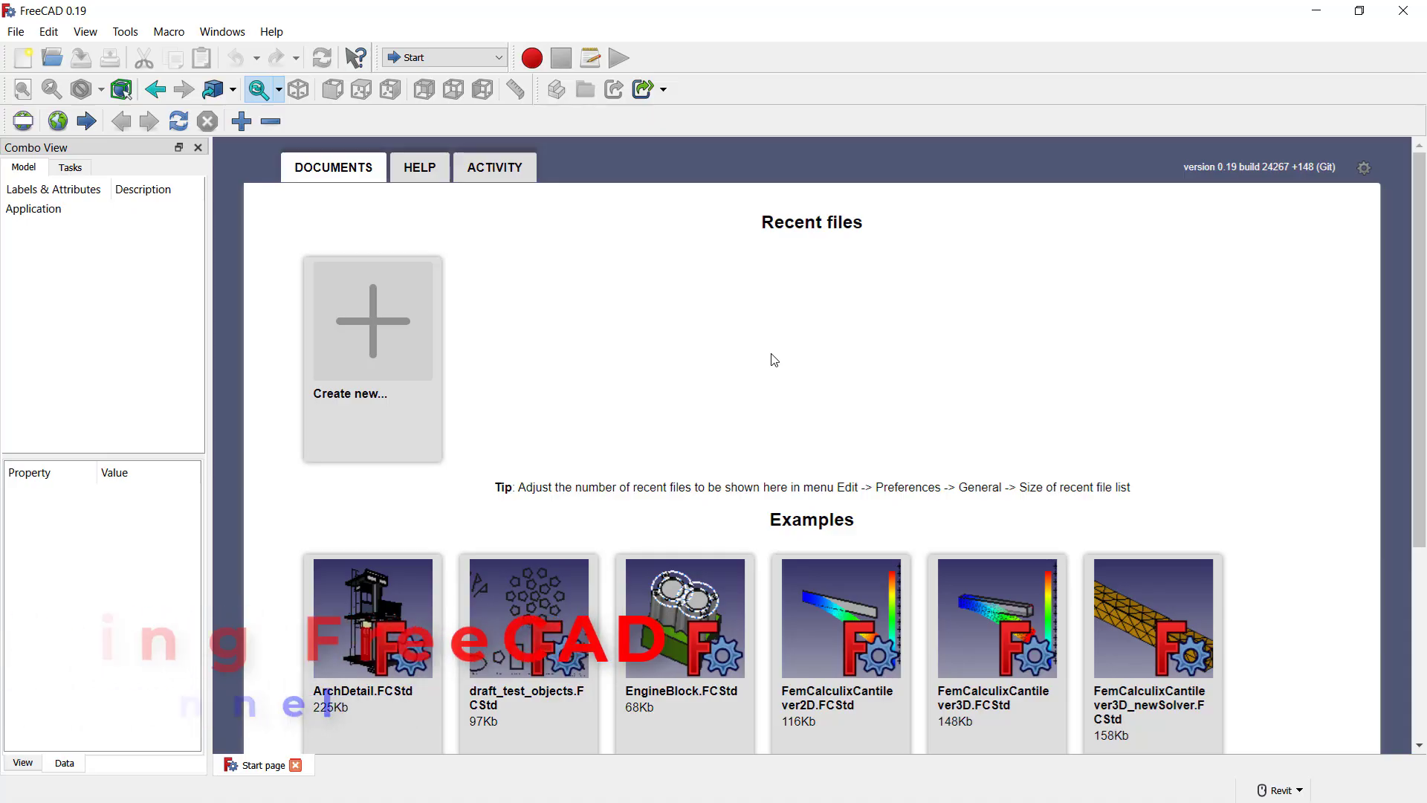
Create a new document in Part Design with a body and a sketch on the XY_Plane.
{"action": "left_click", "coordinate": [364, 339]}
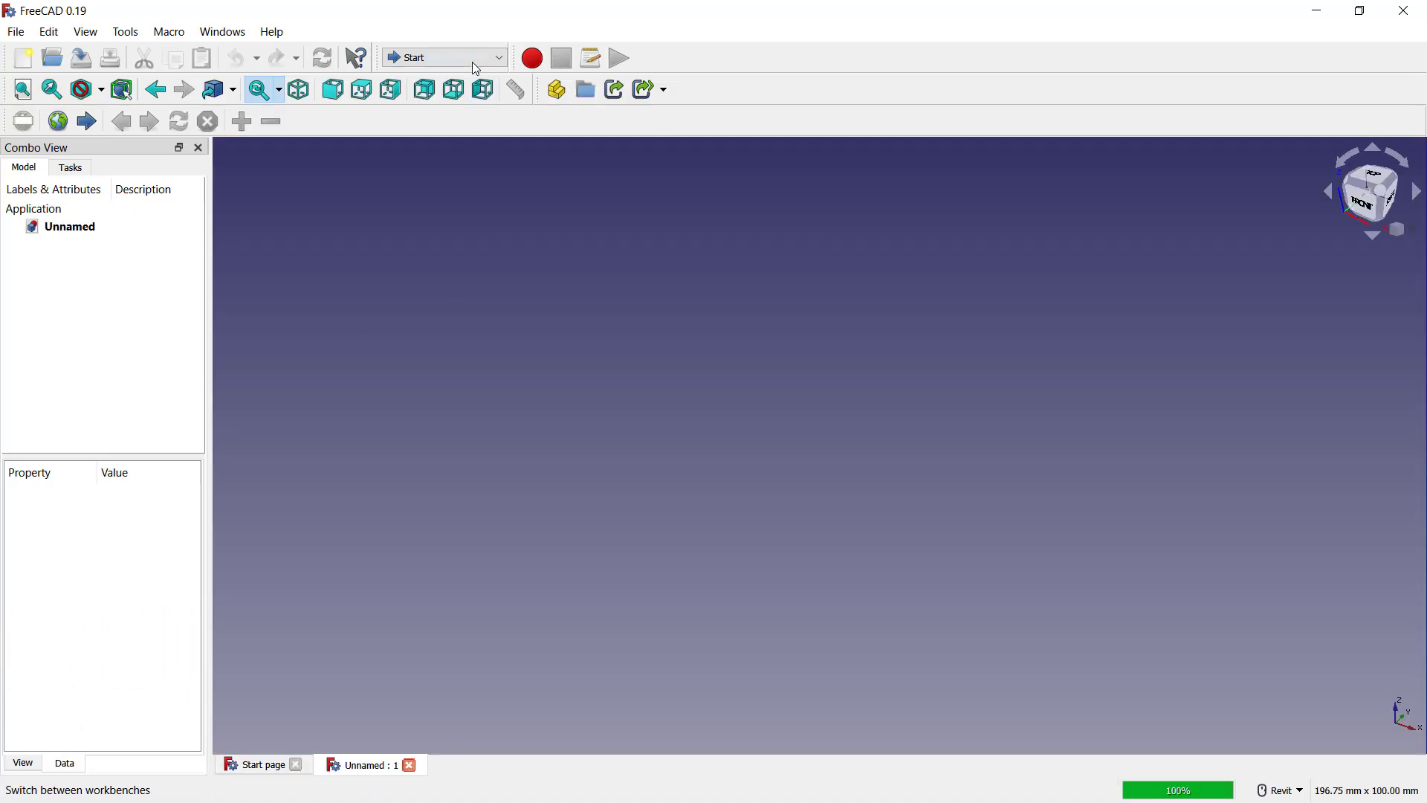
{"action": "left_click", "coordinate": [444, 57]}
{"action": "left_click", "coordinate": [446, 223]}
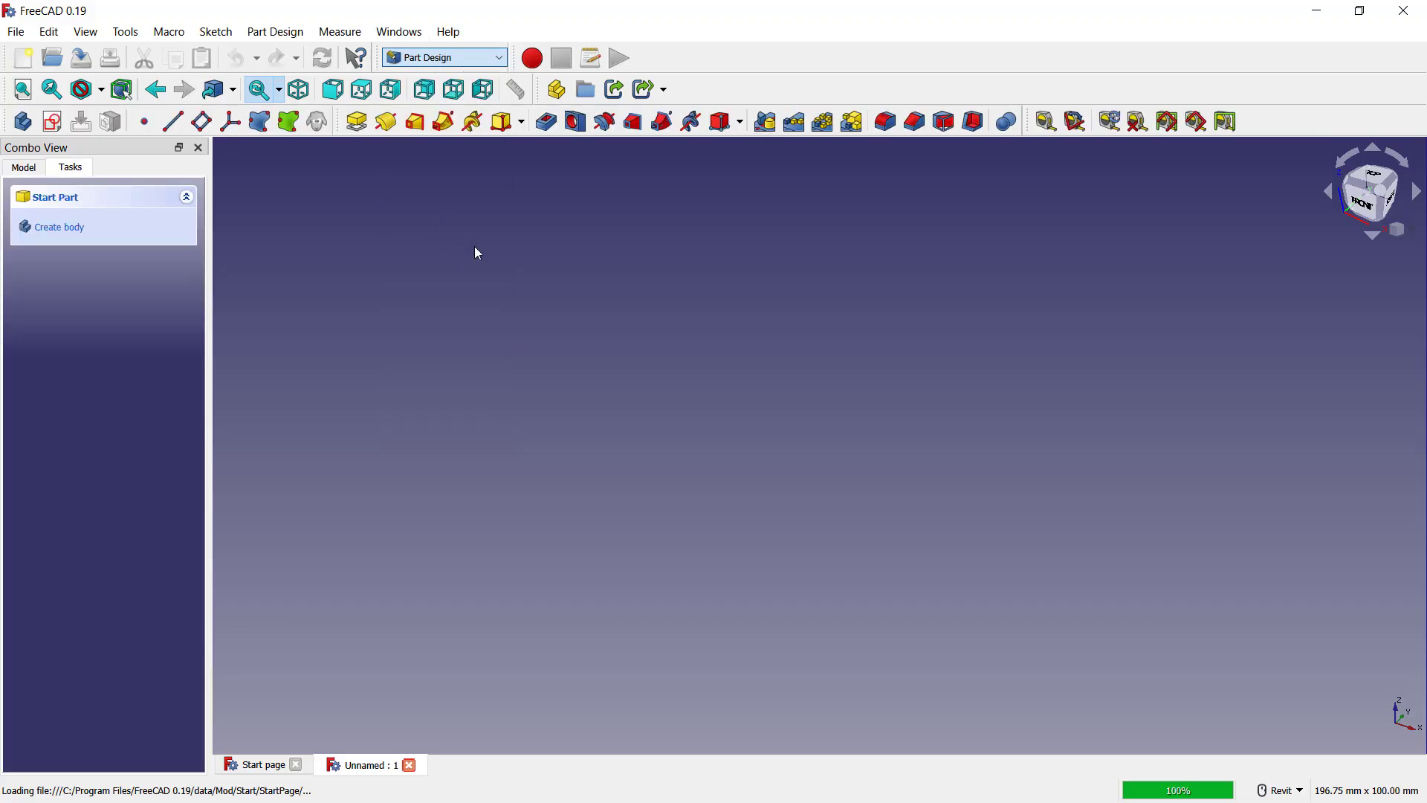
{"action": "left_click", "coordinate": [64, 244]}
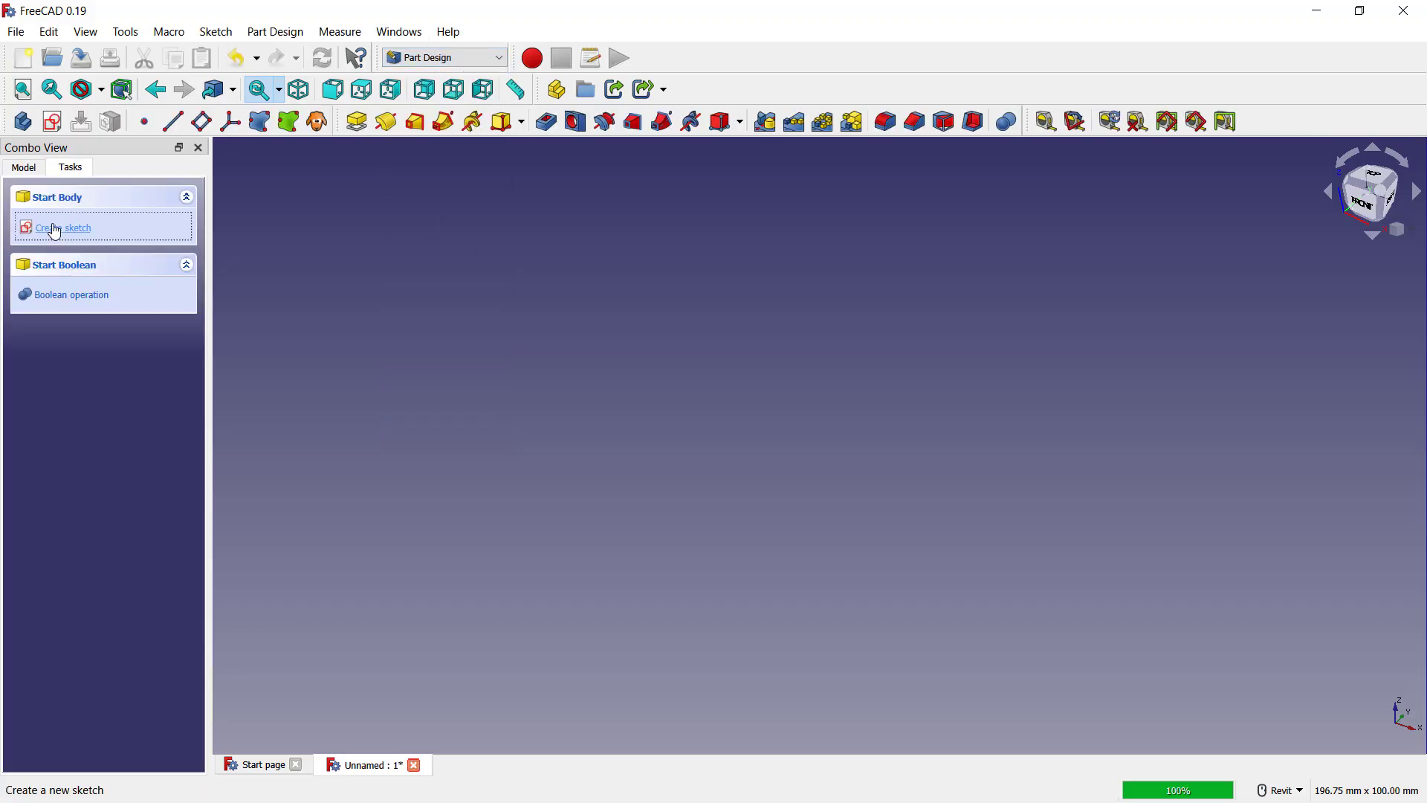
{"action": "left_click", "coordinate": [60, 292]}
{"action": "left_click", "coordinate": [142, 281]}
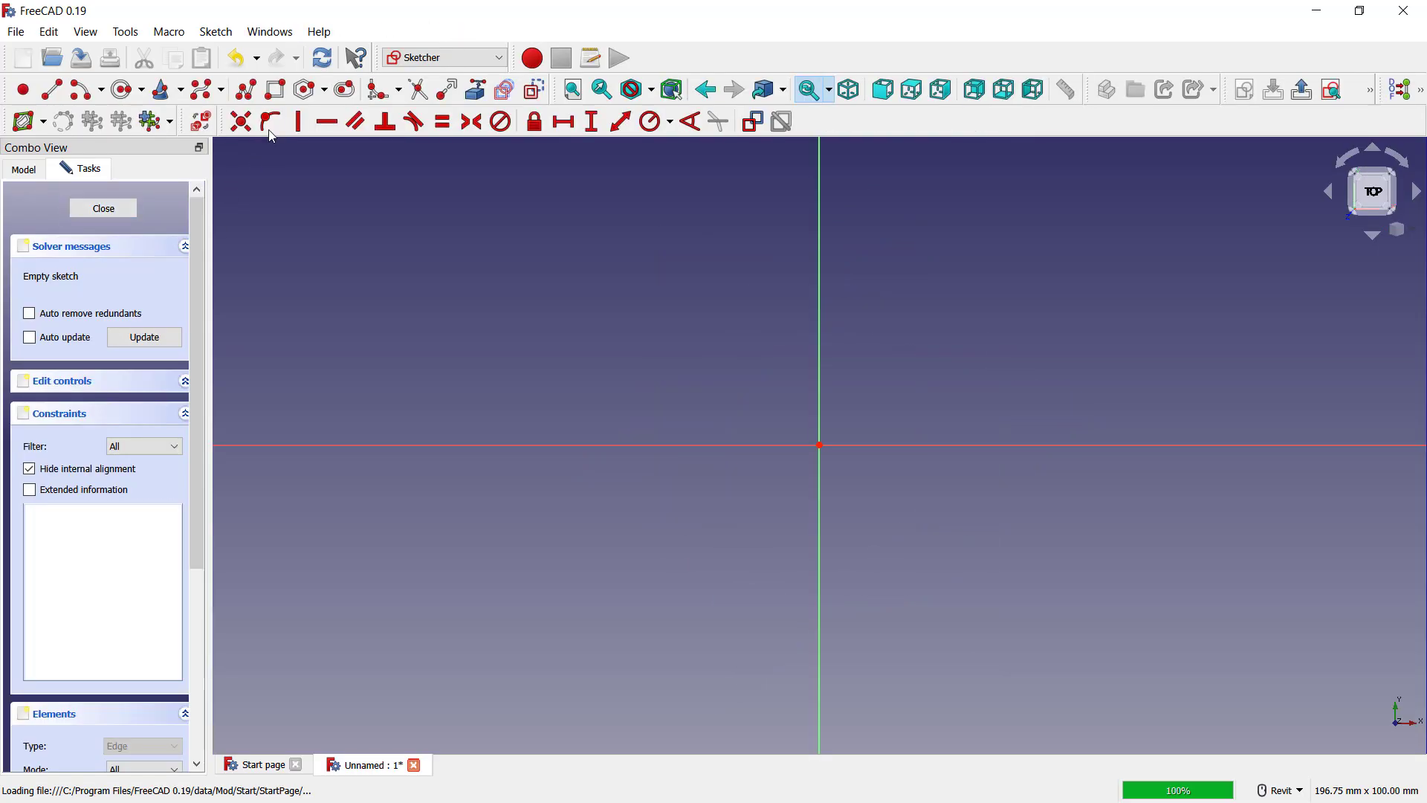
Draw a rectangle and a circle centred on the sketch origin.
{"action": "left_click", "coordinate": [275, 89]}
{"action": "left_click", "coordinate": [694, 340]}
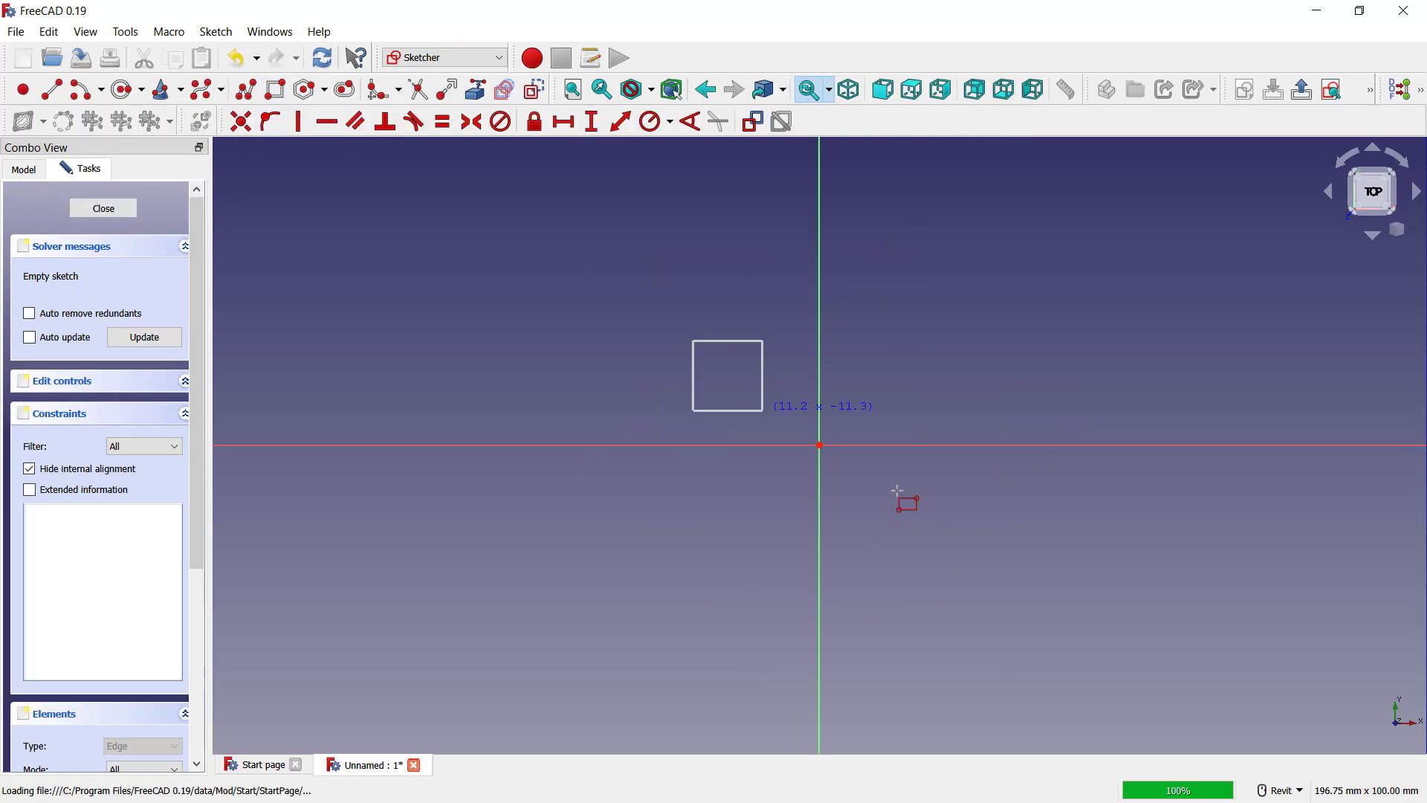
{"action": "left_click", "coordinate": [963, 556]}
{"action": "left_click", "coordinate": [123, 90]}
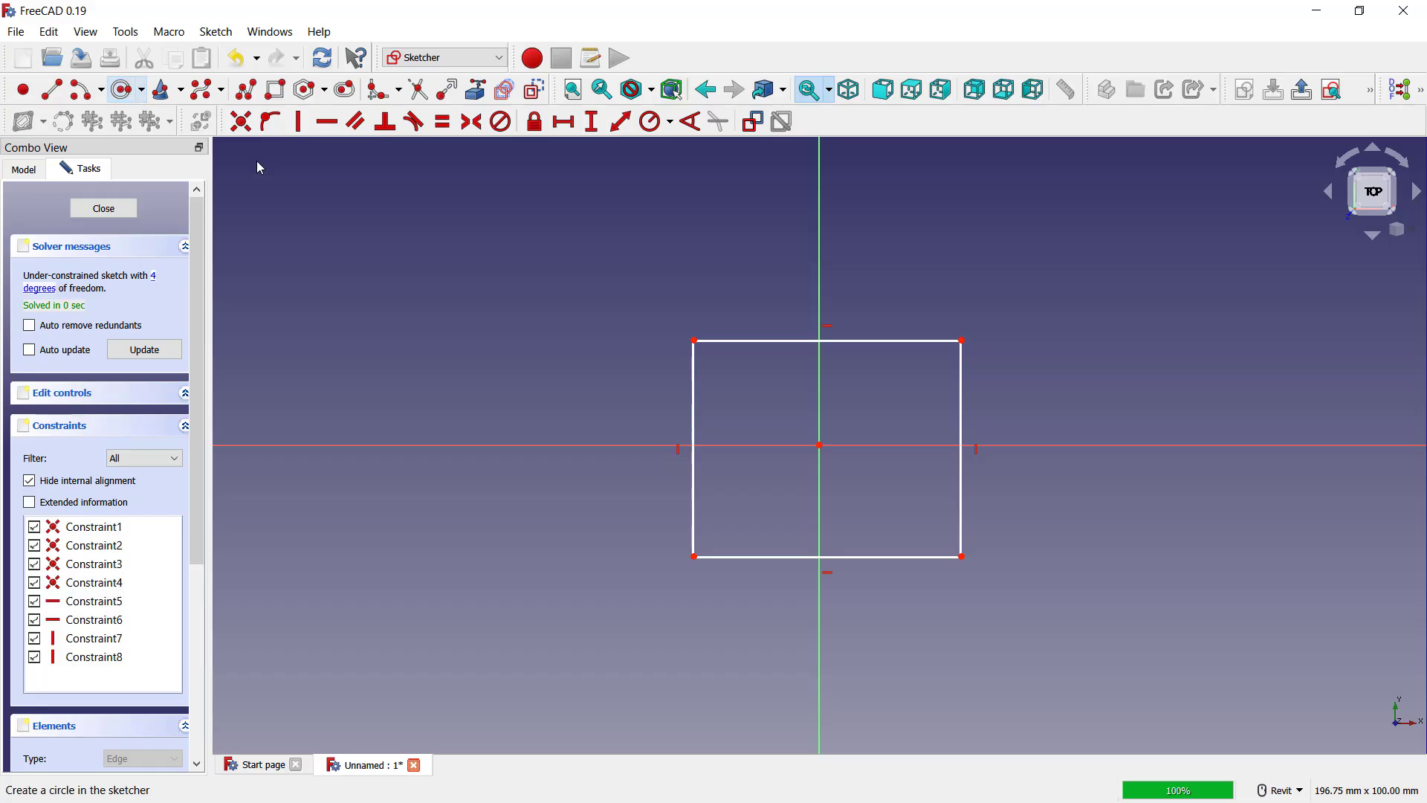
{"action": "left_click", "coordinate": [820, 445]}
{"action": "left_click", "coordinate": [853, 369]}
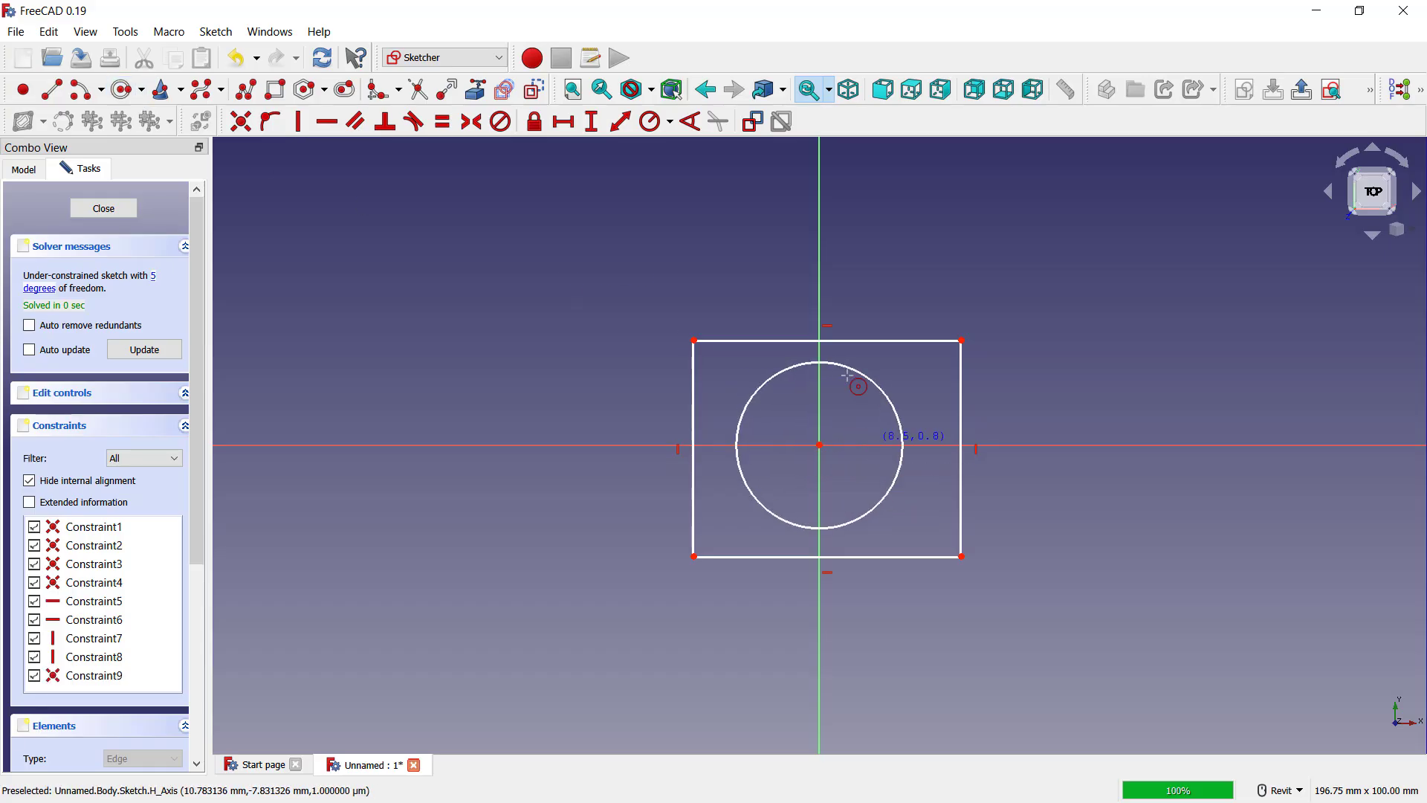
Constrain the circle's radius to 10 mm, close the sketch and pad it 10 mm.
{"action": "left_click", "coordinate": [654, 121]}
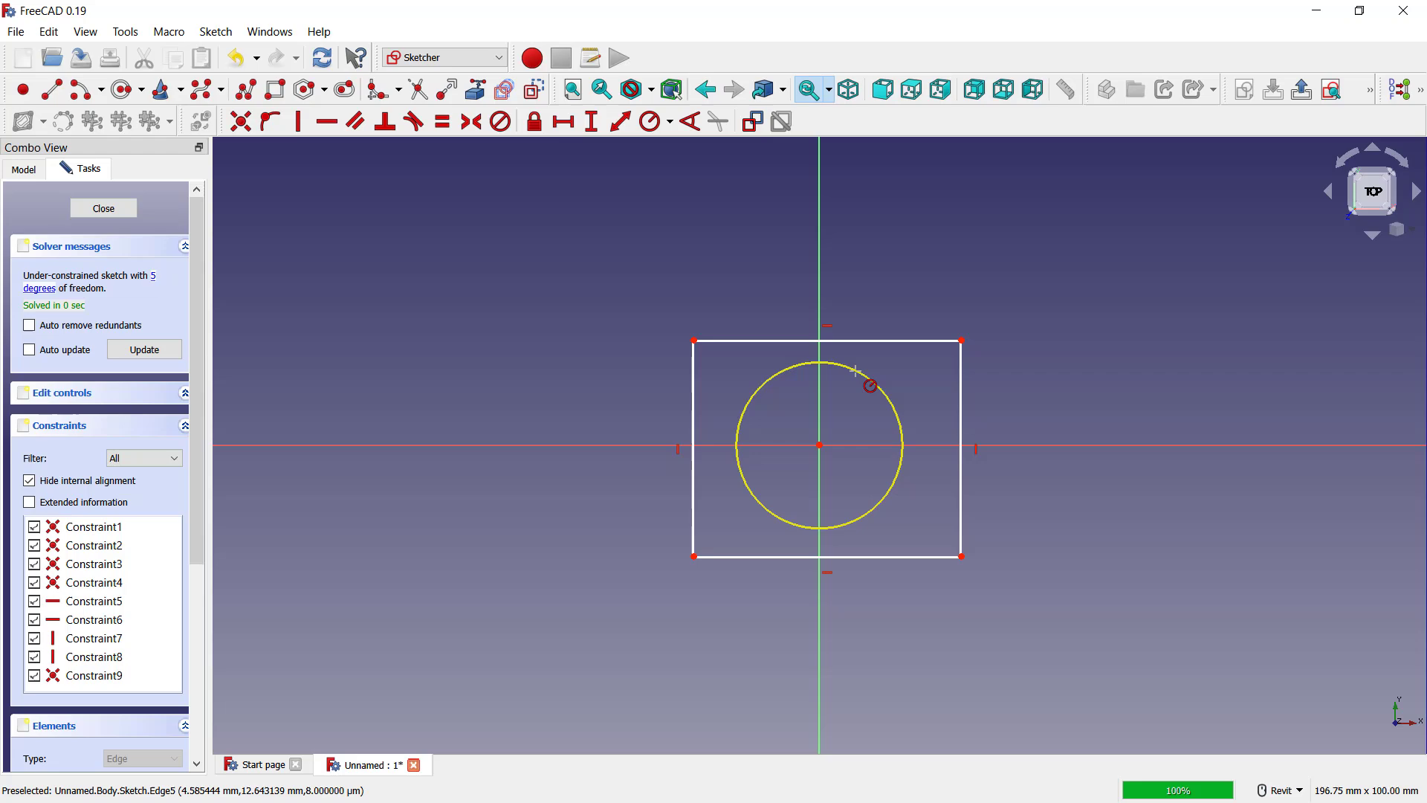
{"action": "left_click", "coordinate": [878, 387]}
{"action": "type", "text": "10"}
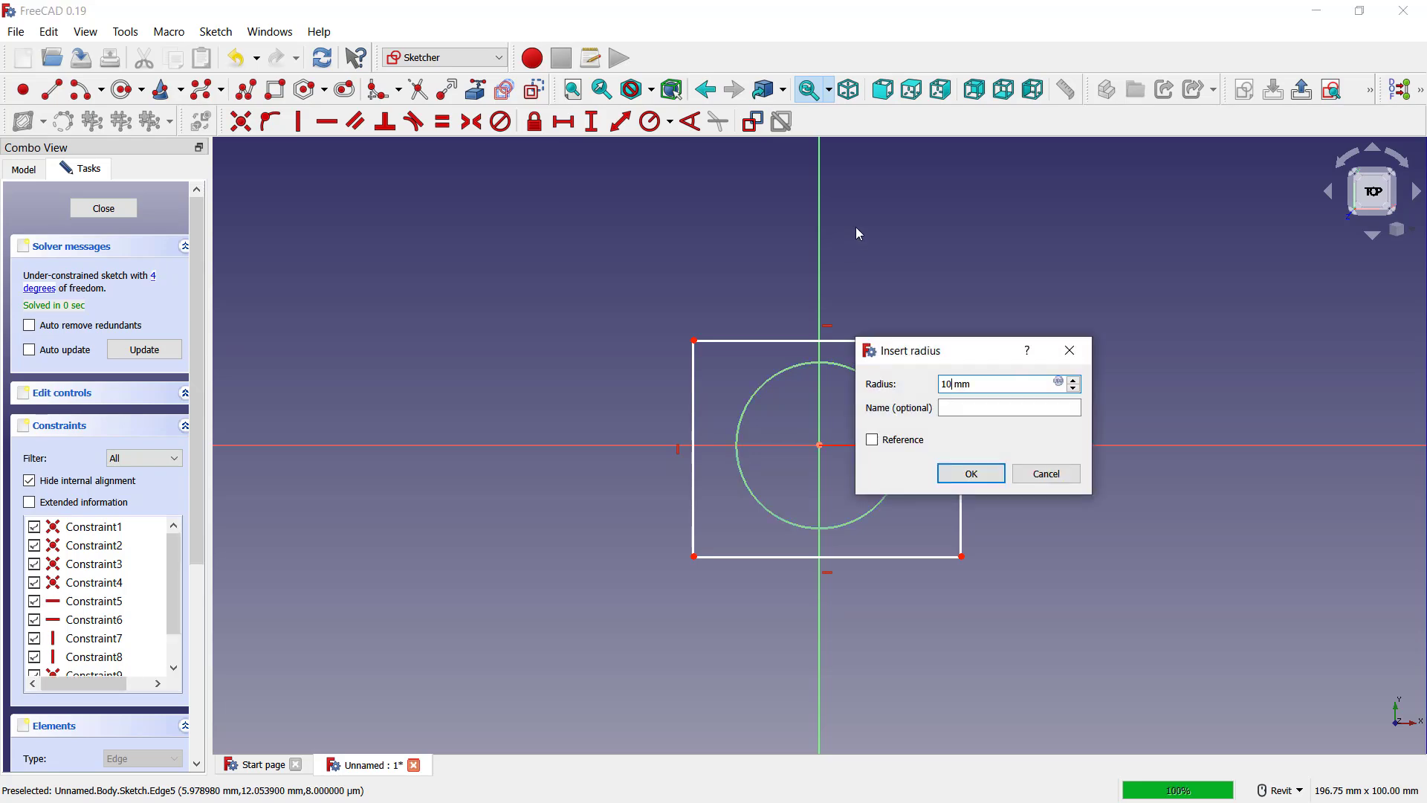
{"action": "key", "text": "Return"}
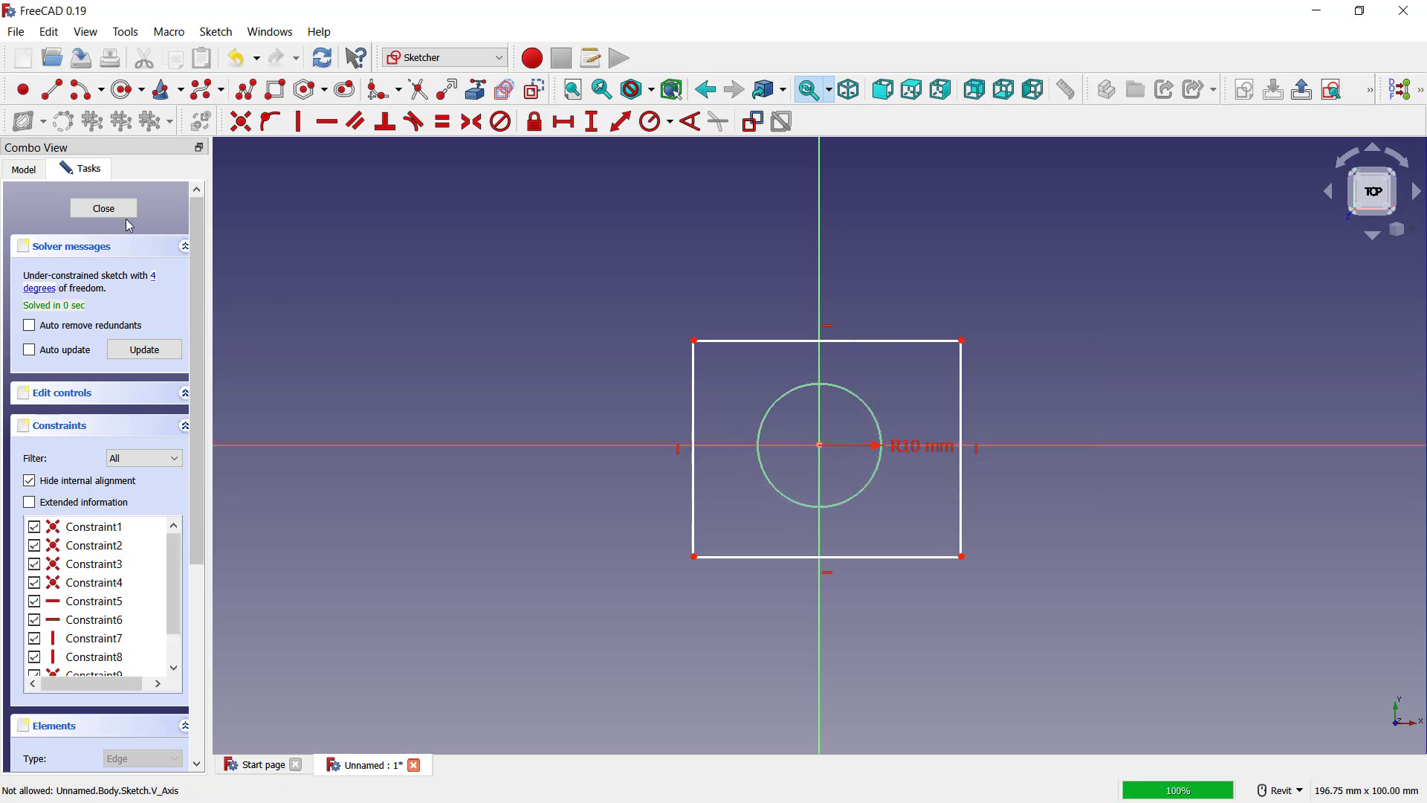
{"action": "left_click", "coordinate": [108, 210]}
{"action": "left_click", "coordinate": [43, 244]}
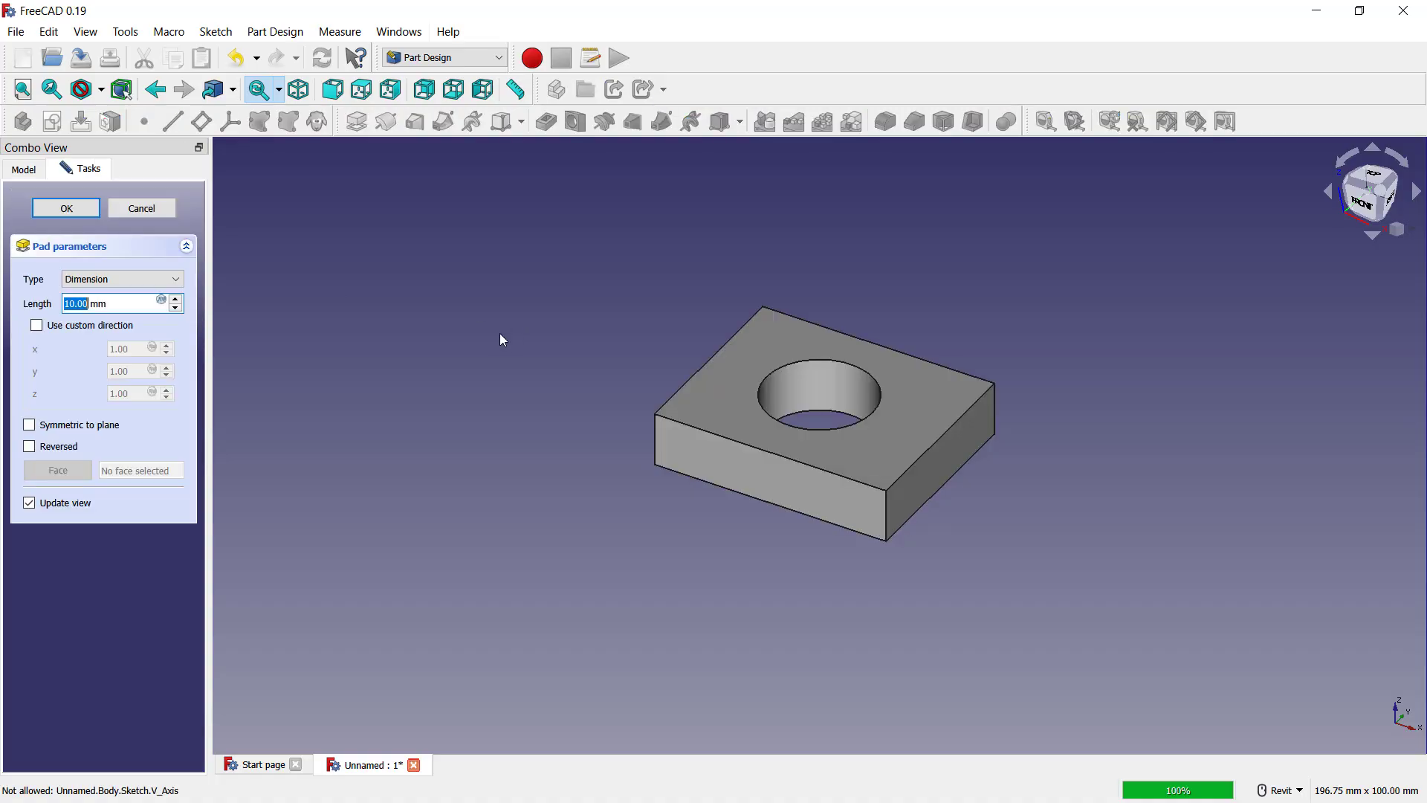
{"action": "key", "text": "Return"}
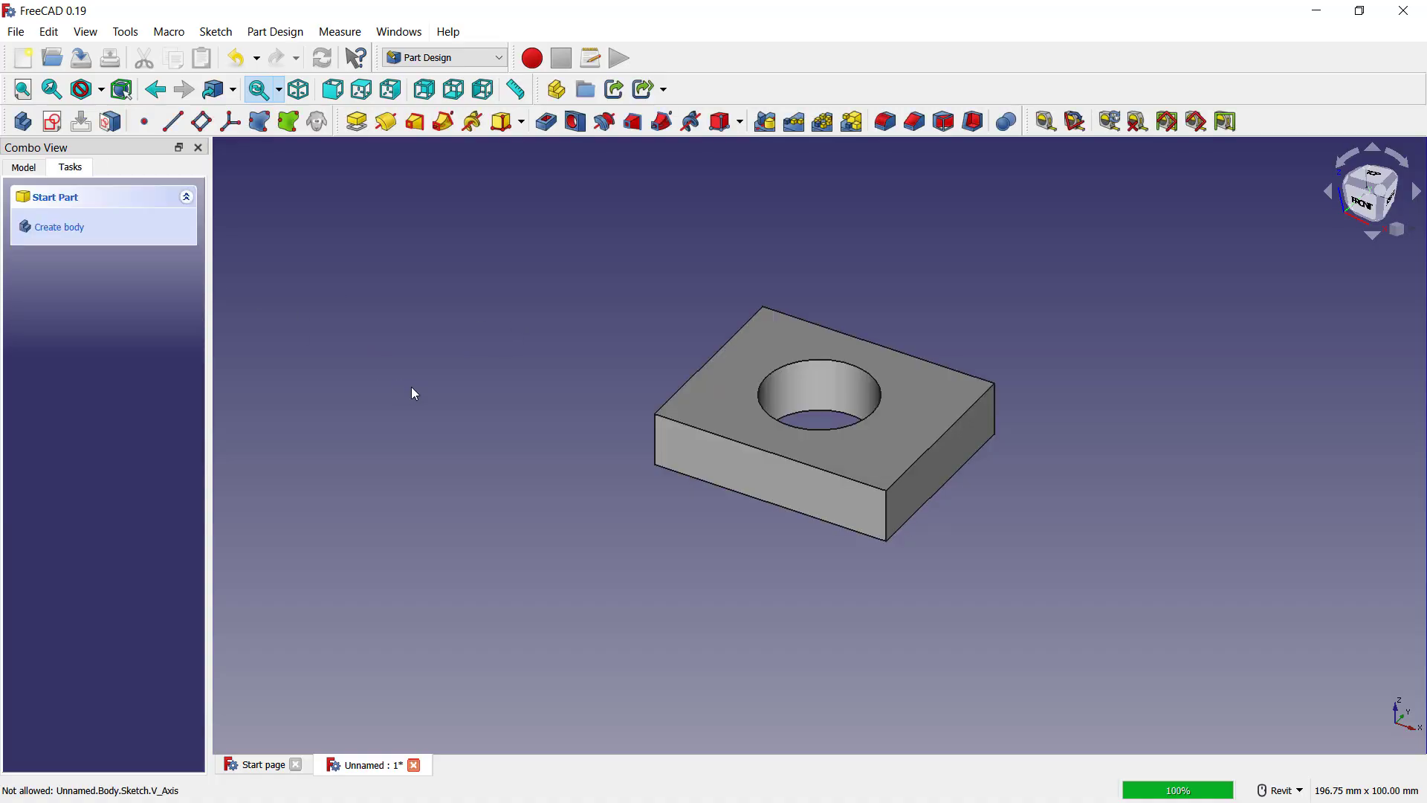
Save the holed plate document as 'PART 1'.
{"action": "left_click", "coordinate": [16, 32]}
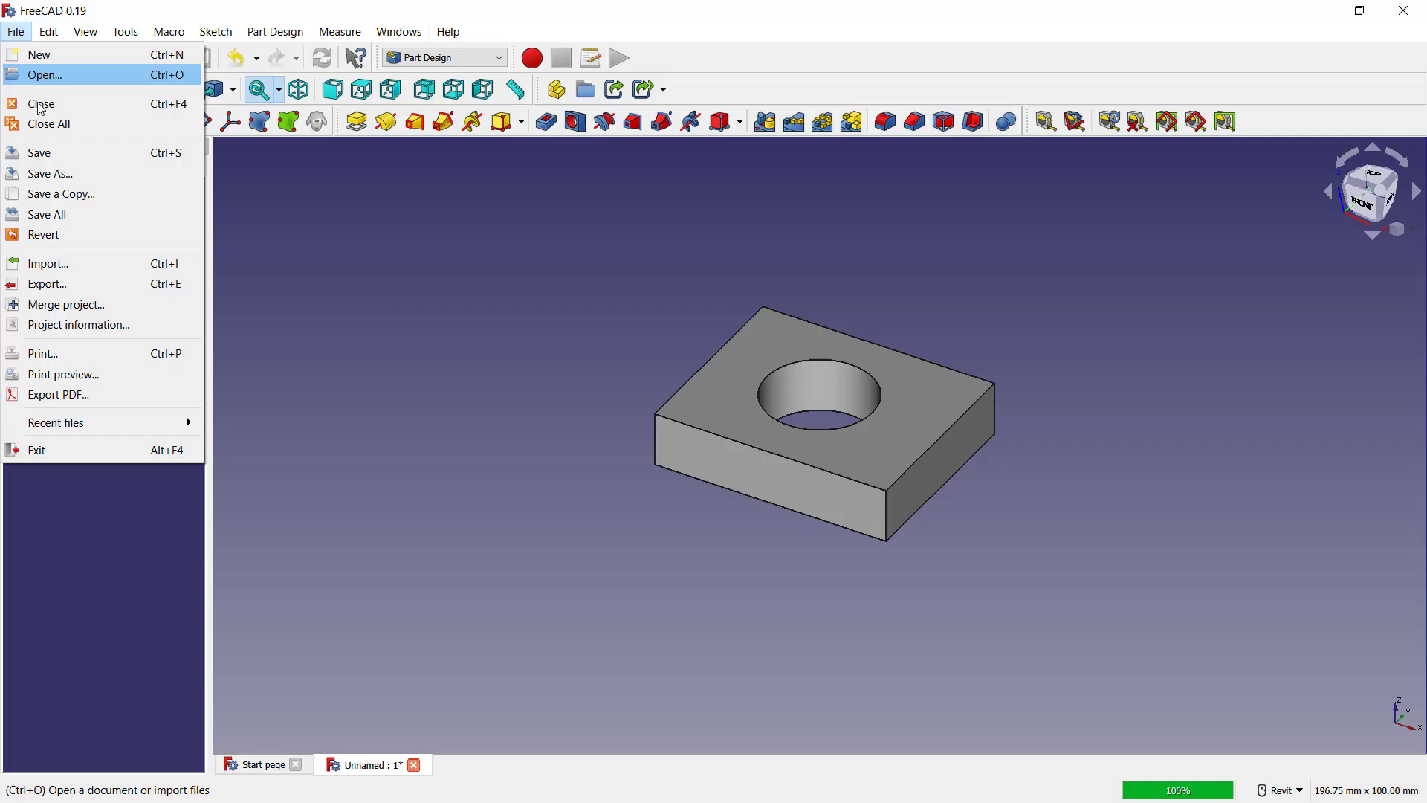
{"action": "left_click", "coordinate": [60, 160]}
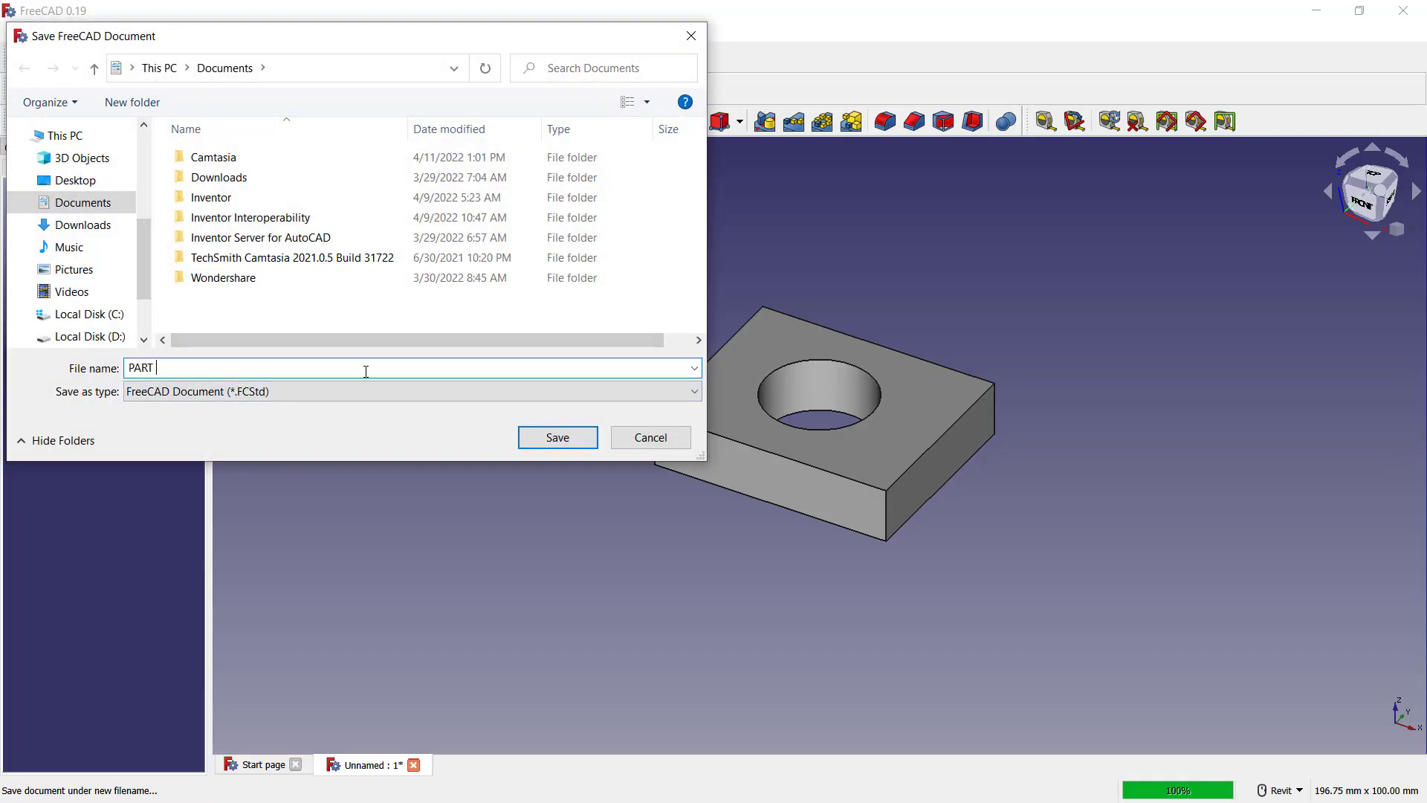
{"action": "type", "text": "PART 1"}
{"action": "left_click", "coordinate": [558, 437]}
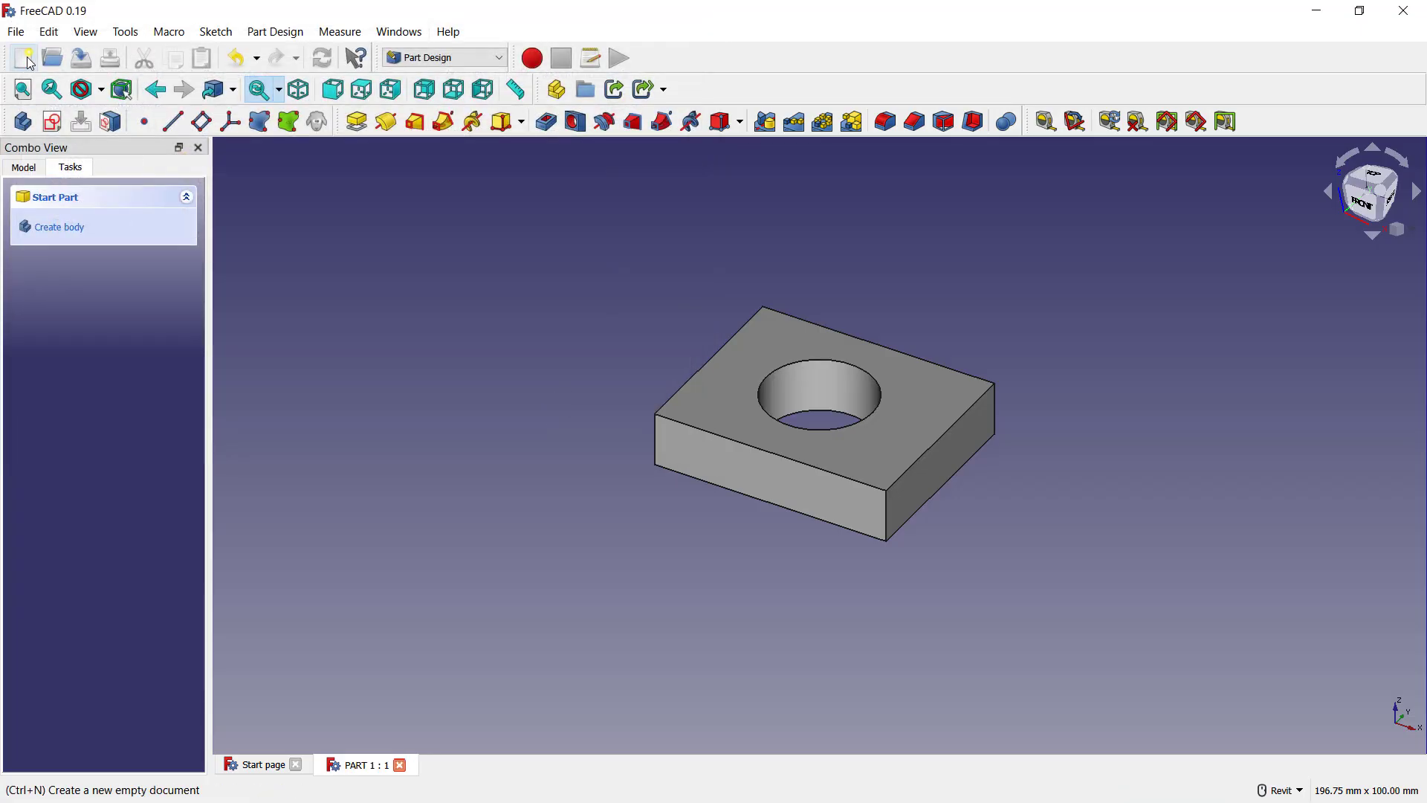
Create a new document with a body and a sketch on the XY_Plane.
{"action": "left_click", "coordinate": [23, 58]}
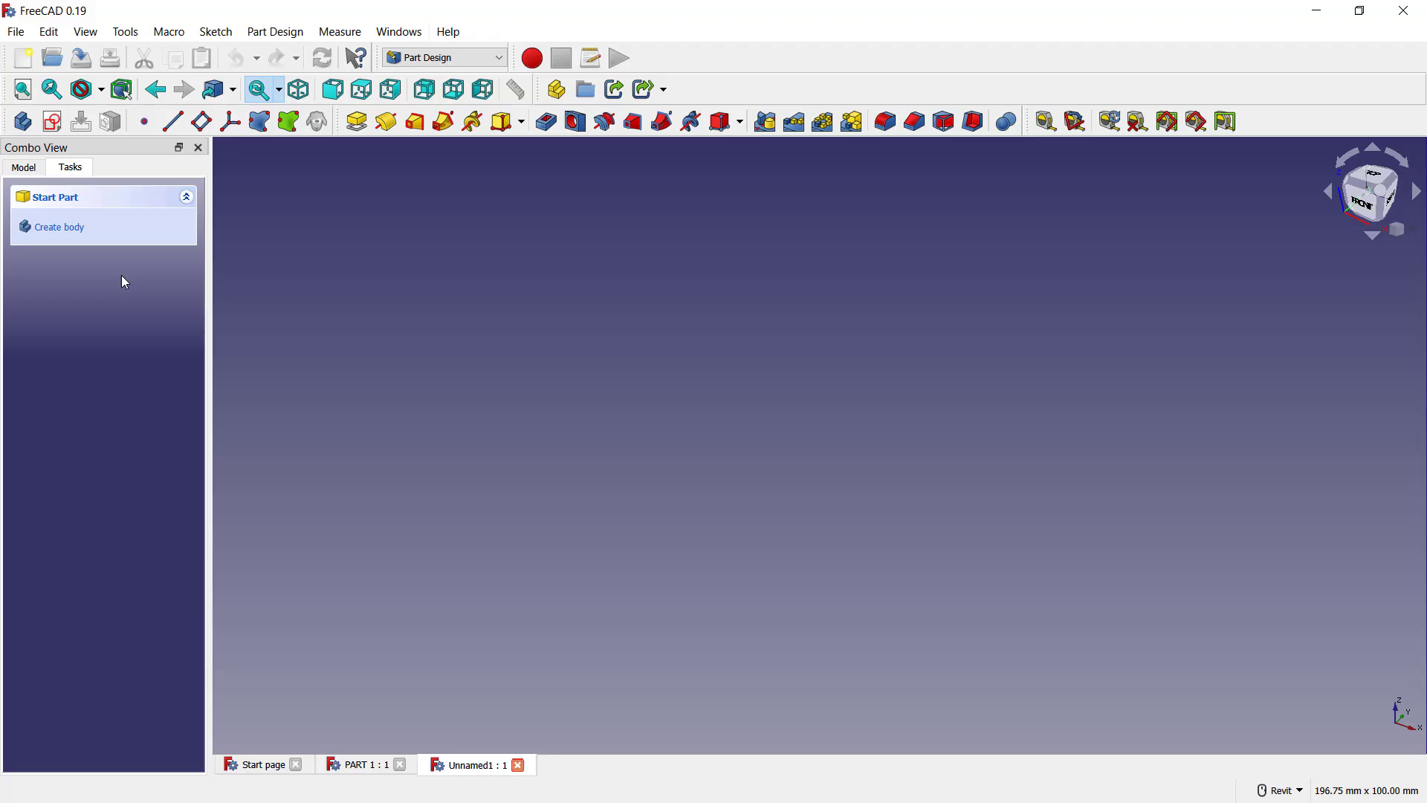
{"action": "left_click", "coordinate": [61, 228]}
{"action": "left_click", "coordinate": [65, 228]}
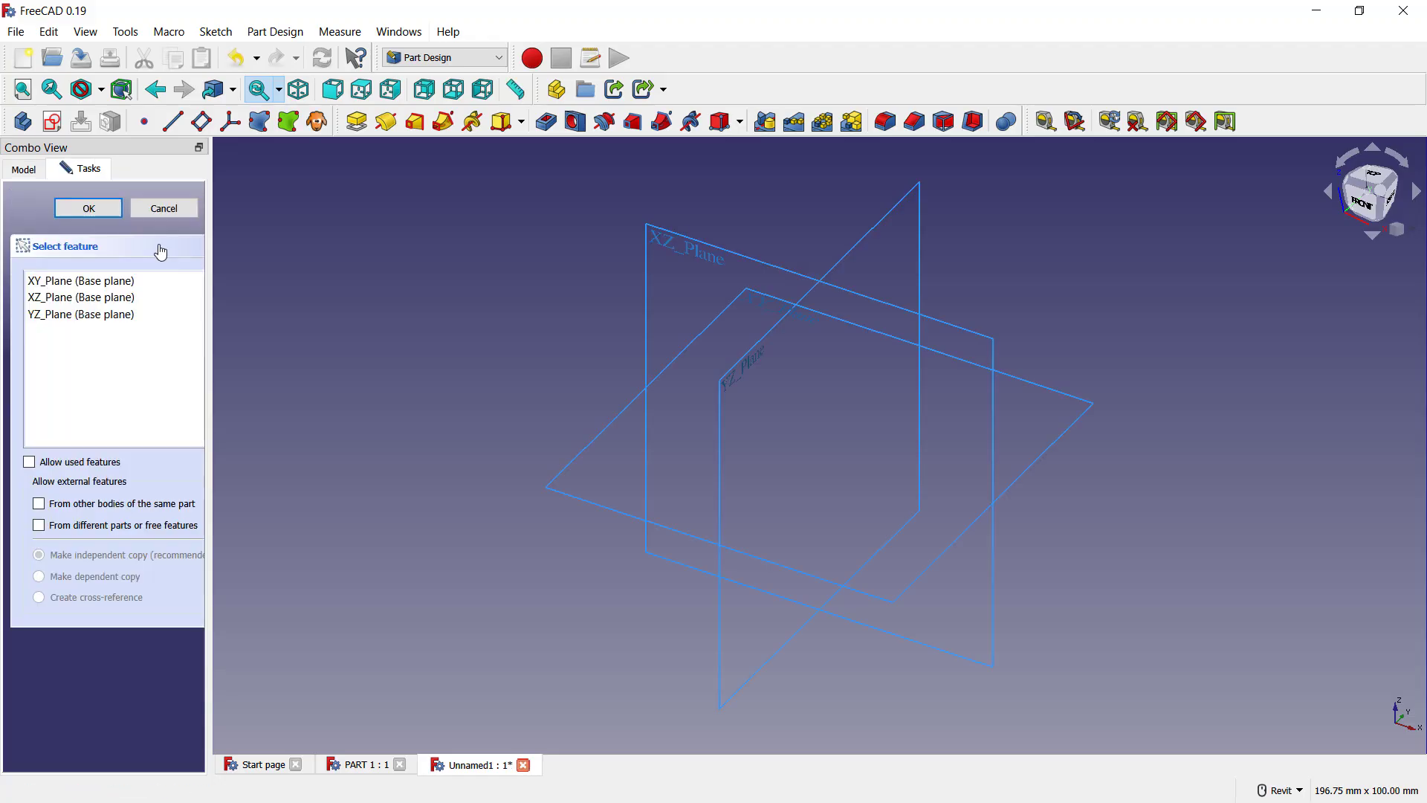
{"action": "left_click", "coordinate": [115, 280]}
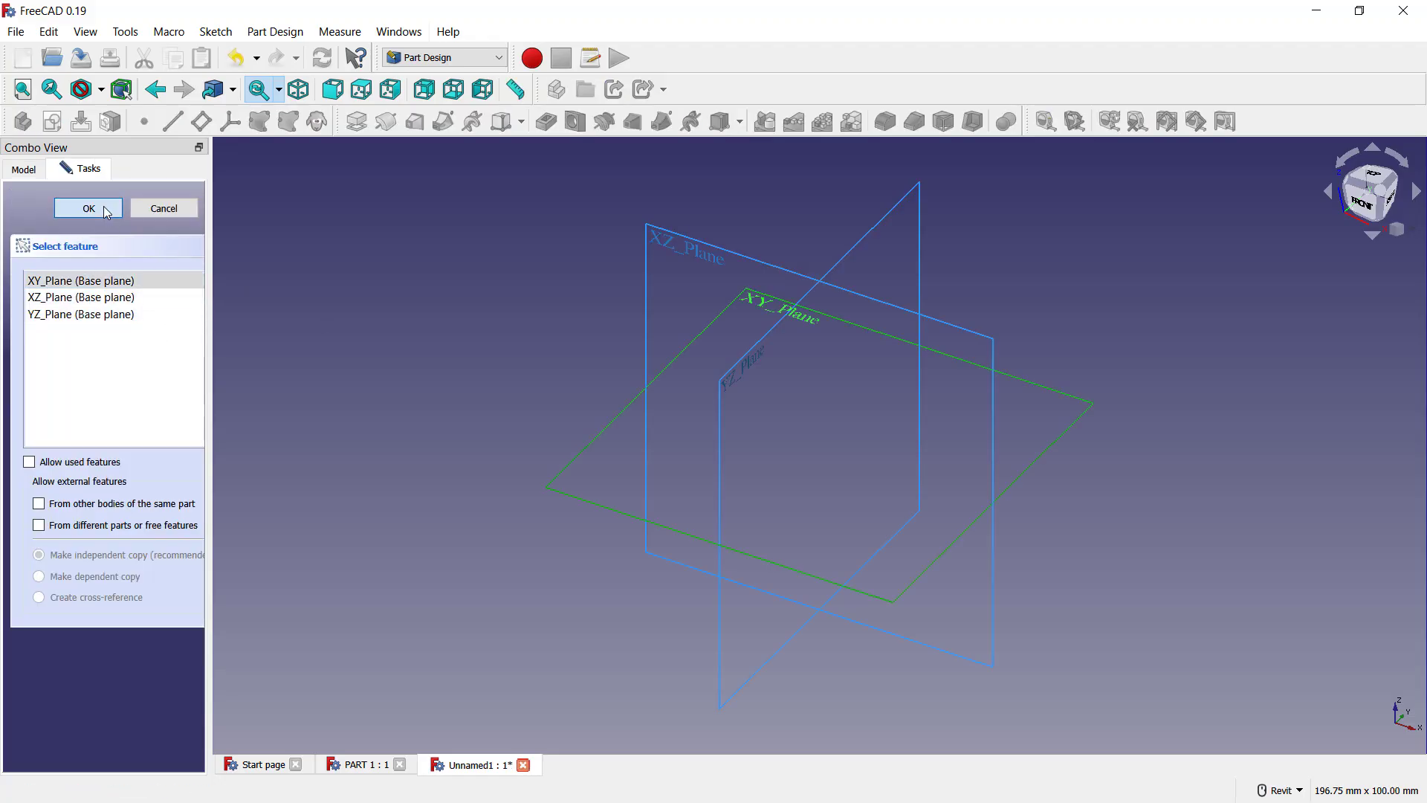
{"action": "left_click", "coordinate": [88, 209]}
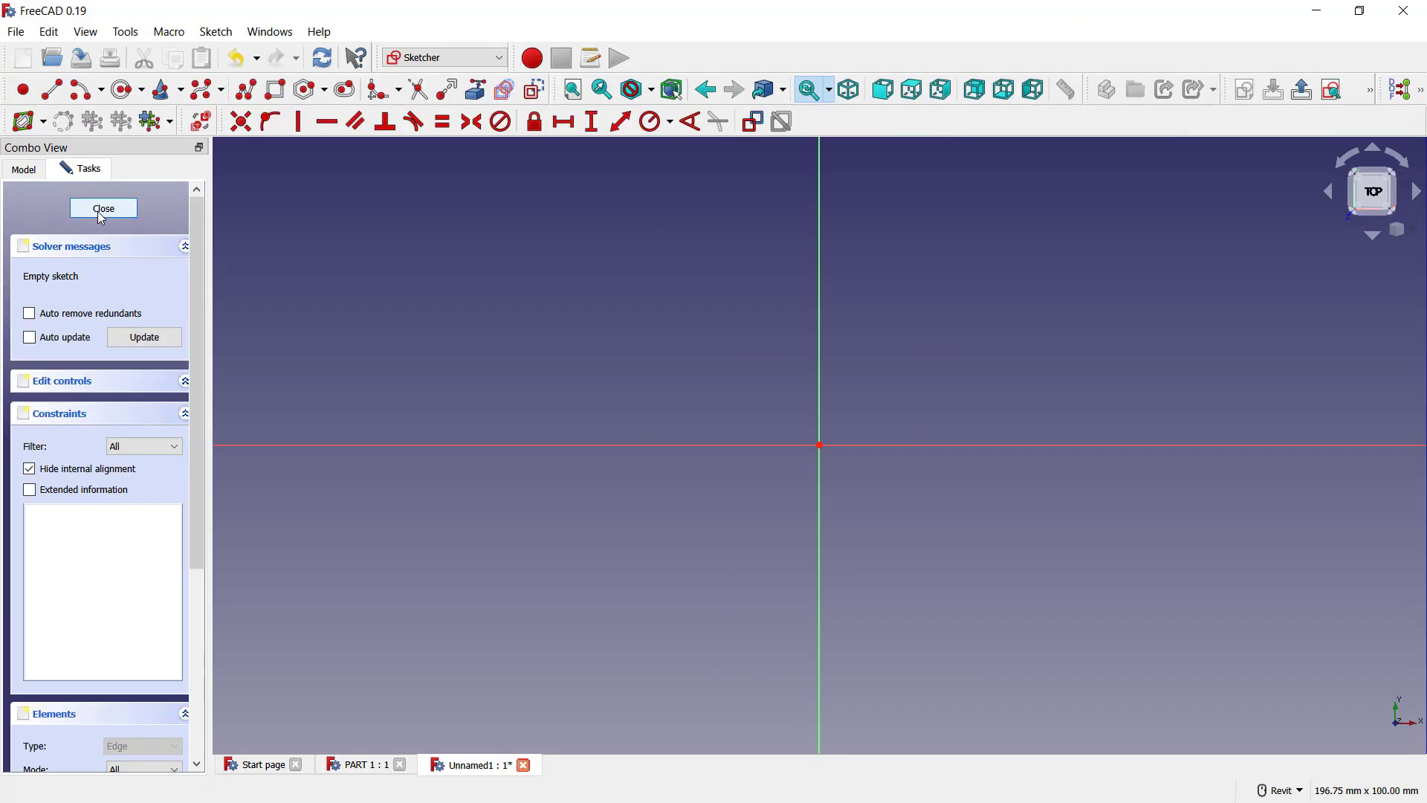
Draw a circle centred on the origin and set its radius to 10 mm.
{"action": "left_click", "coordinate": [121, 92]}
{"action": "left_click", "coordinate": [820, 446]}
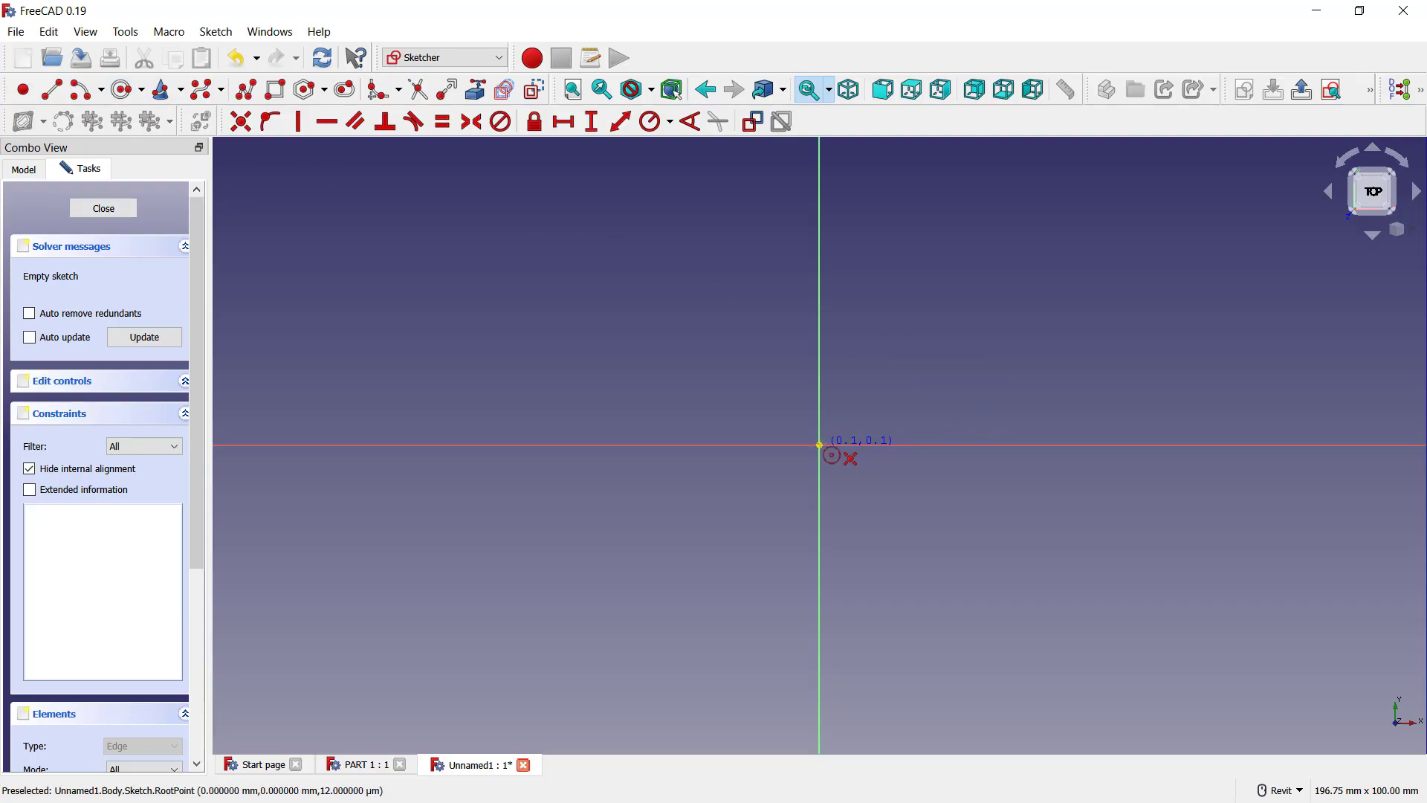
{"action": "left_click", "coordinate": [848, 388]}
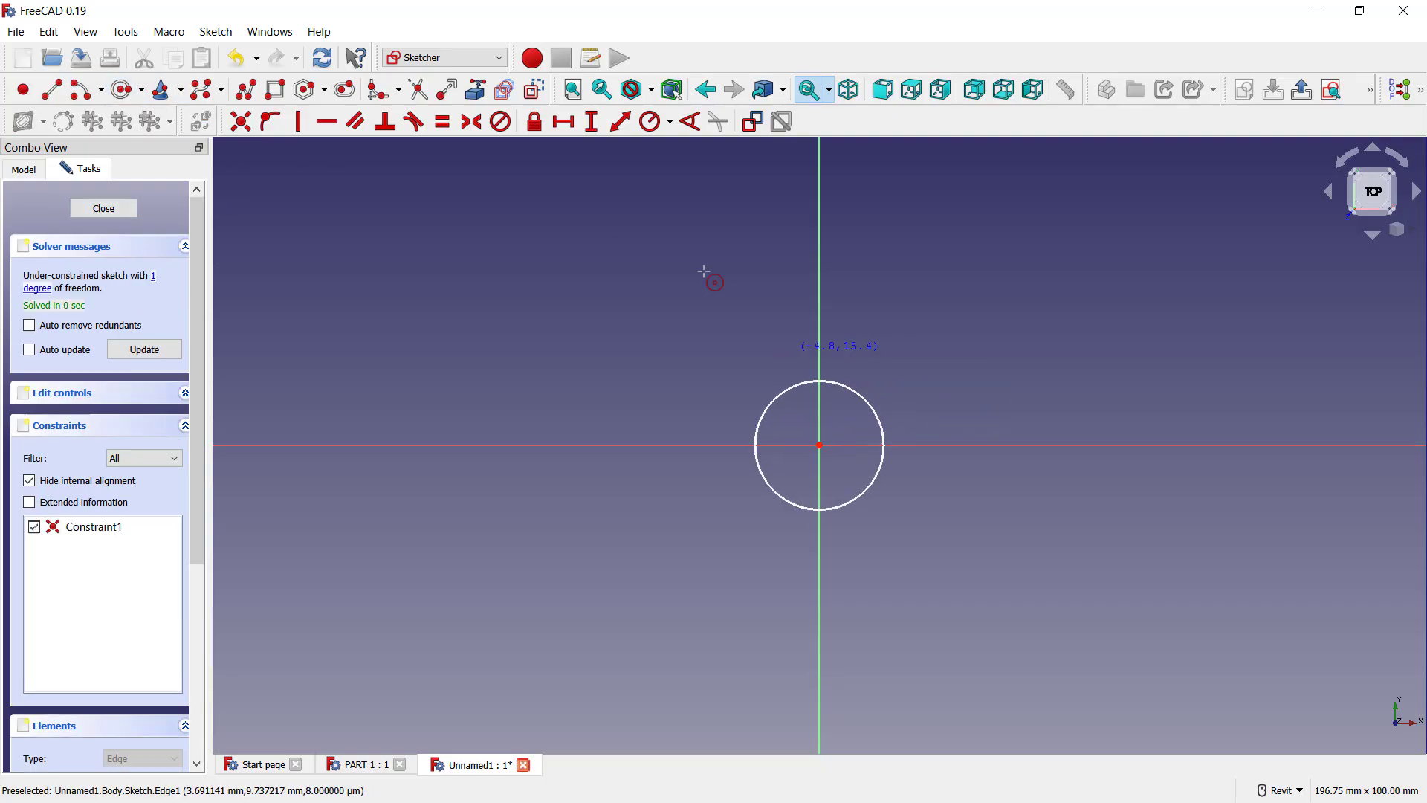
{"action": "left_click", "coordinate": [805, 383]}
{"action": "type", "text": "10"}
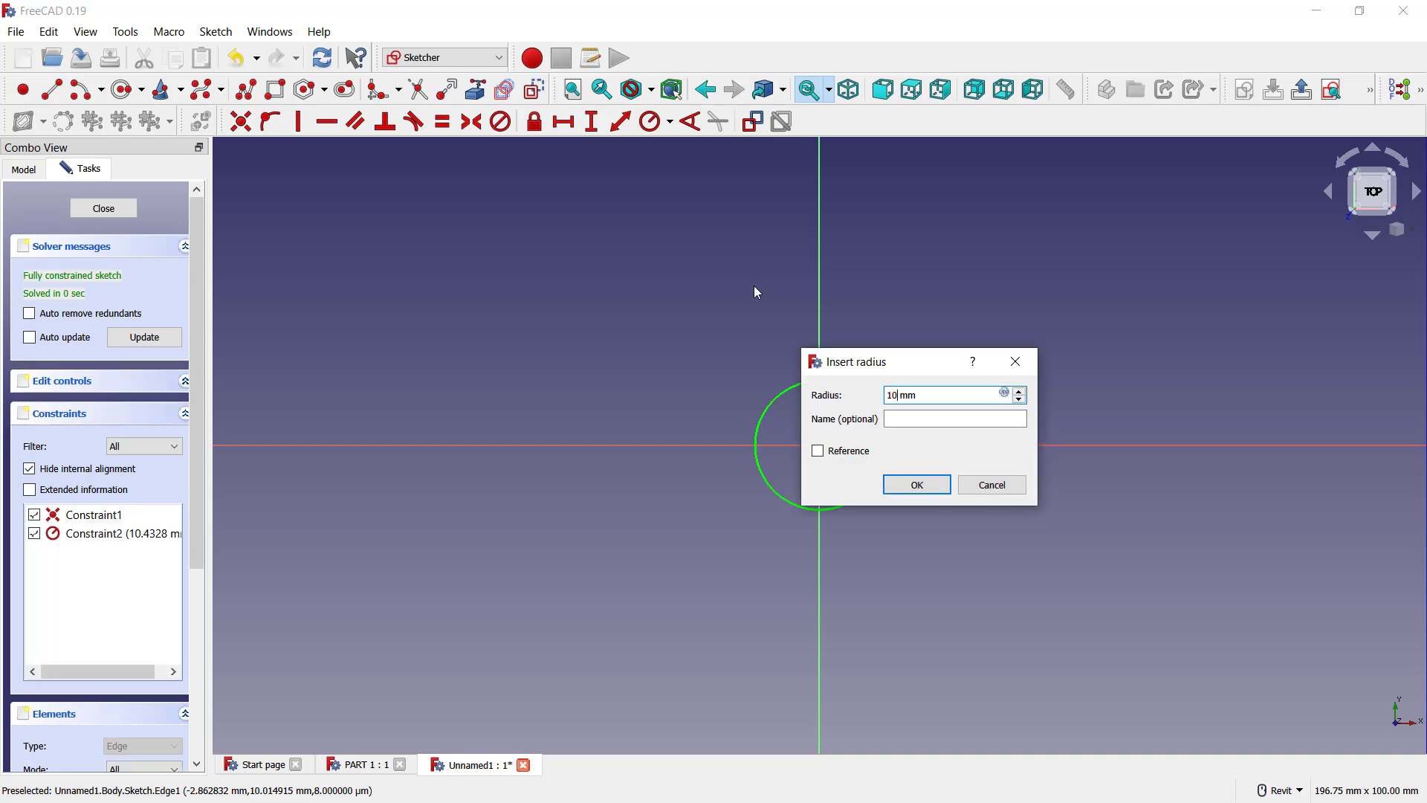
{"action": "key", "text": "Return"}
Pad the circle sketch to a length of 30 mm, forming the cylinder.
{"action": "left_click", "coordinate": [104, 208]}
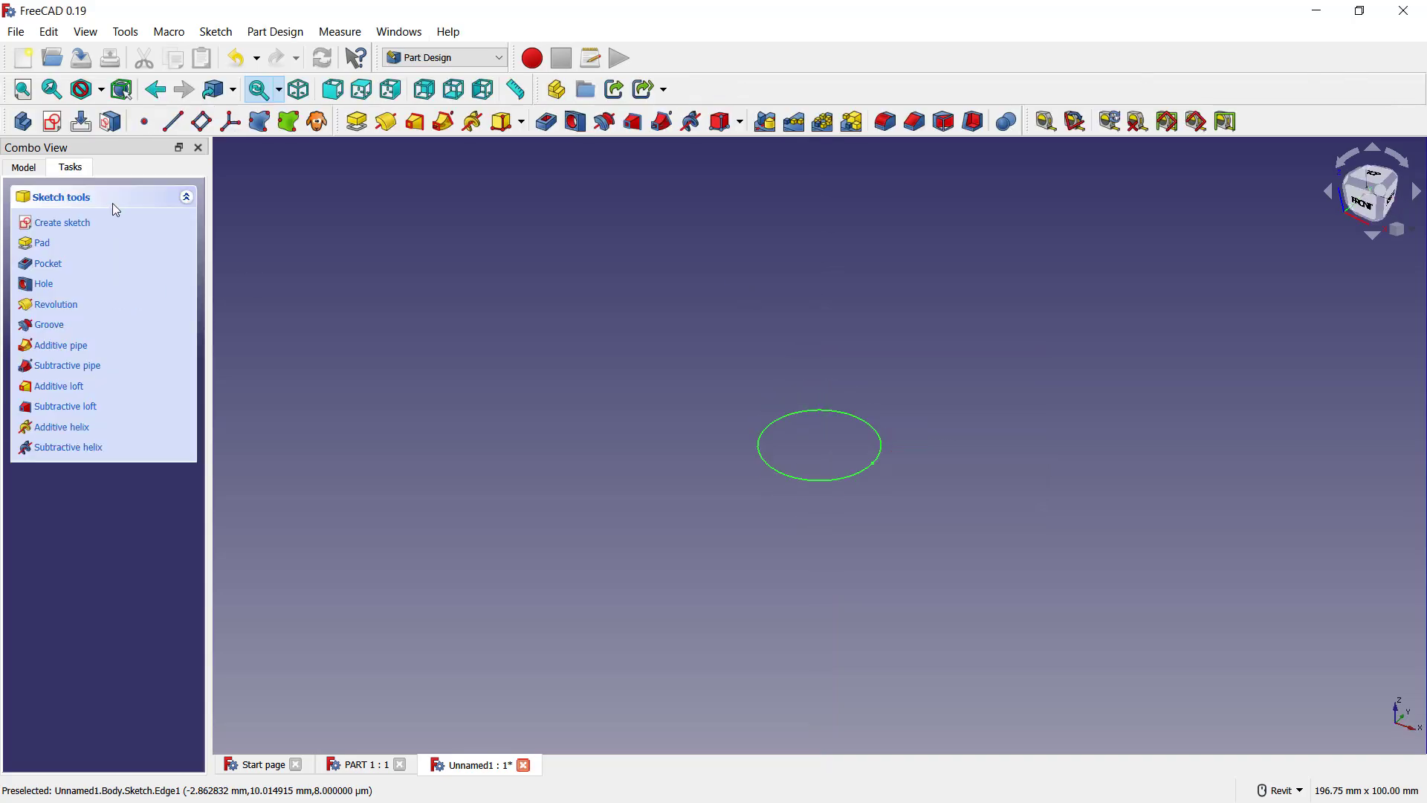
{"action": "left_click", "coordinate": [45, 243]}
{"action": "left_click", "coordinate": [112, 301]}
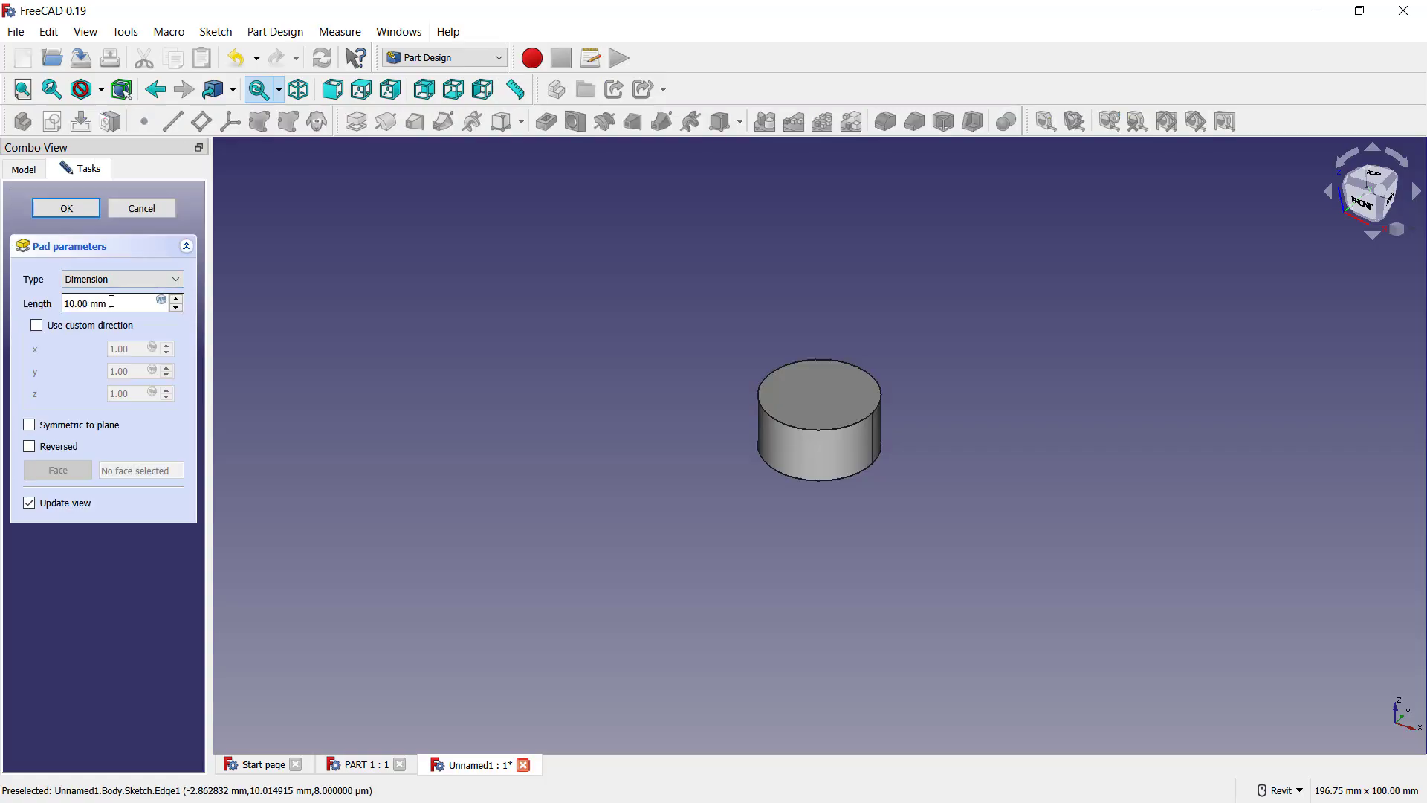
{"action": "left_click_drag", "start_coordinate": [112, 301], "coordinate": [34, 301]}
{"action": "type", "text": "30"}
{"action": "left_click", "coordinate": [66, 208]}
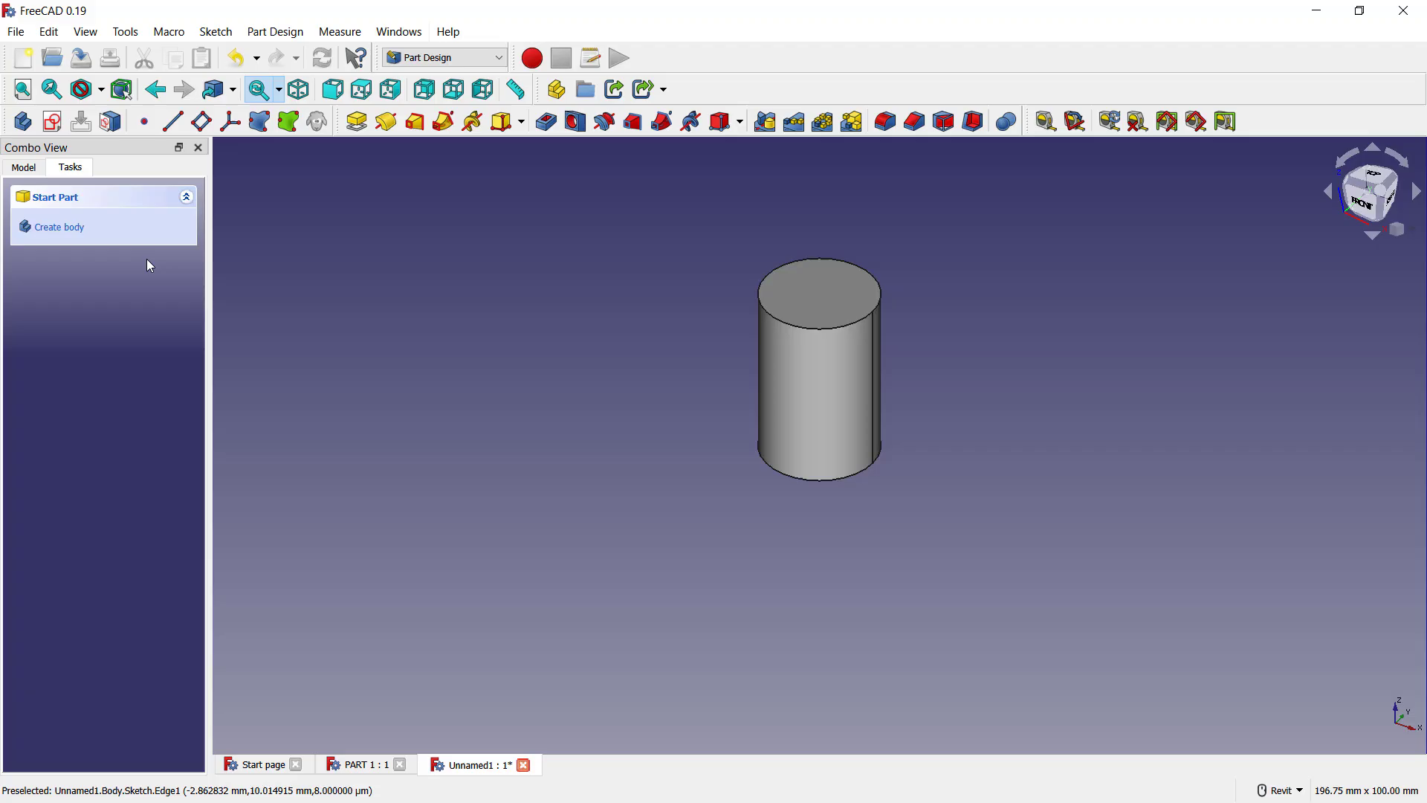
Save the cylinder document in Documents as 'PART 2'.
{"action": "left_click", "coordinate": [15, 32]}
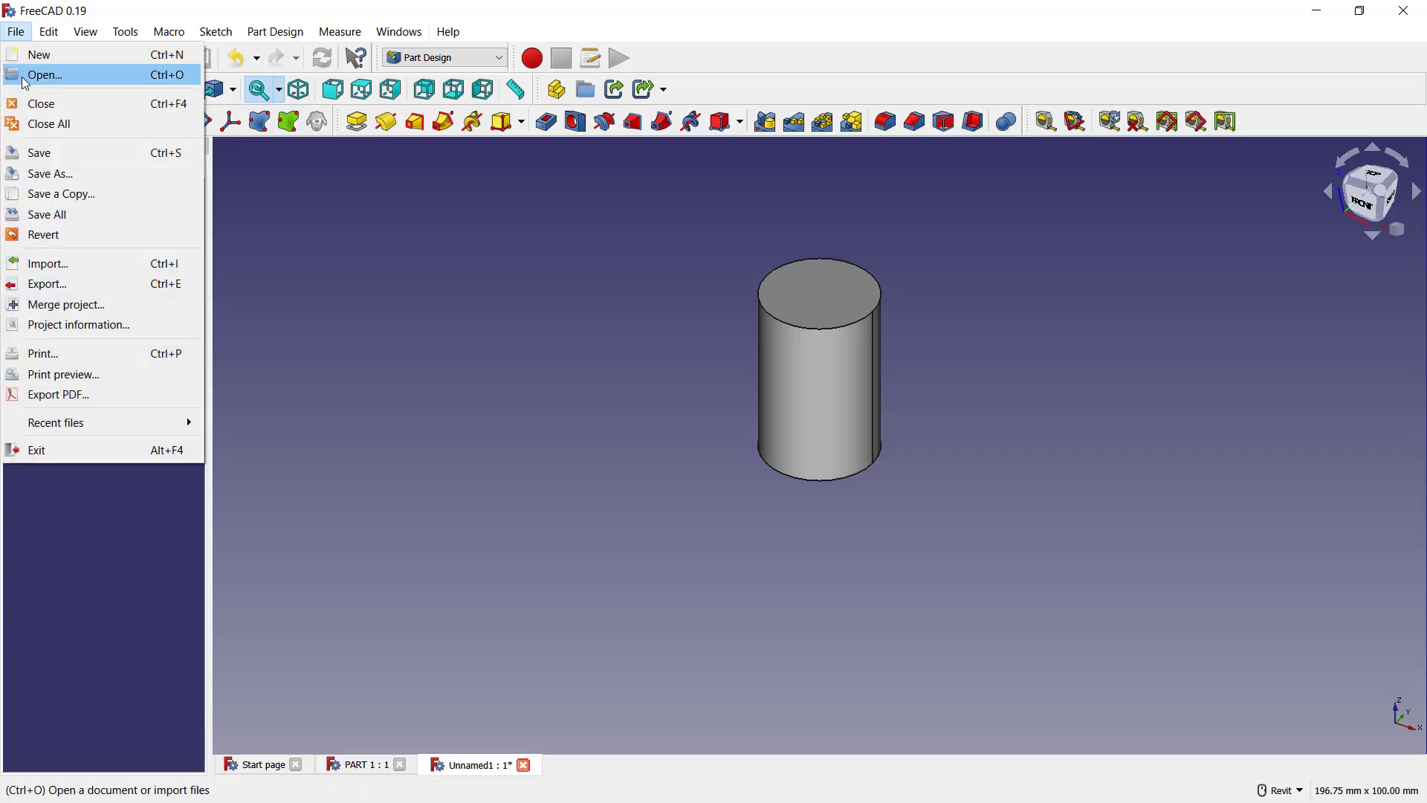
{"action": "left_click", "coordinate": [43, 153]}
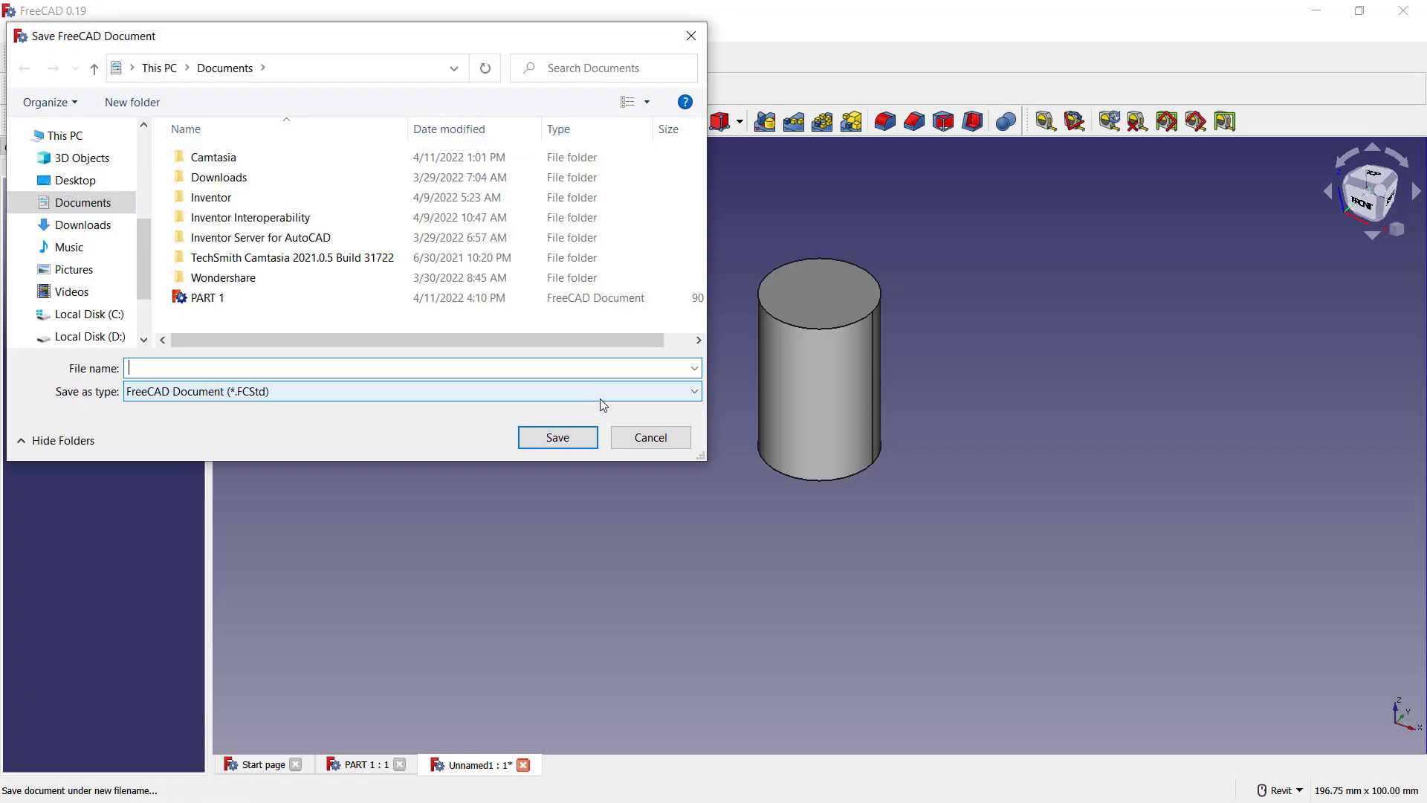
{"action": "type", "text": "PART"}
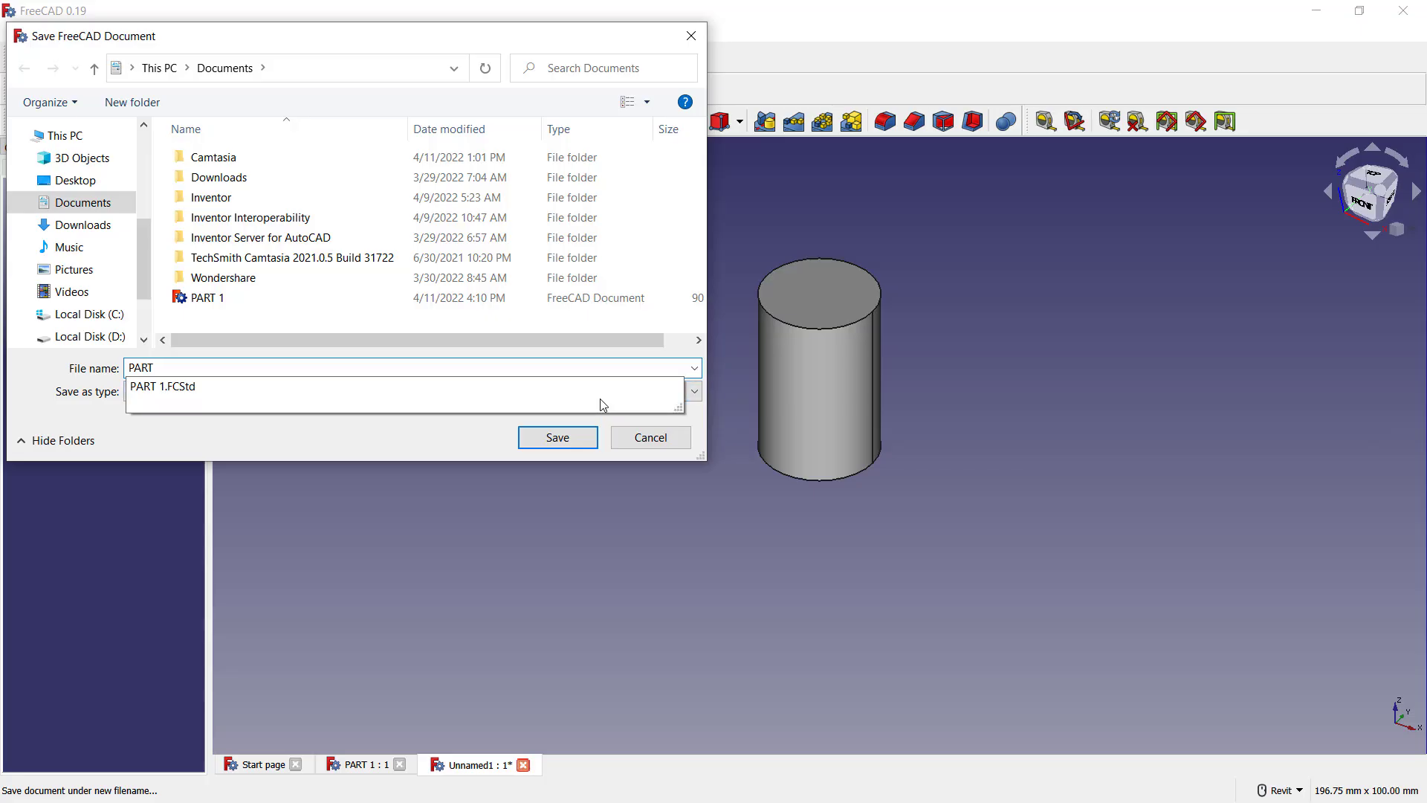
{"action": "left_click", "coordinate": [600, 398]}
{"action": "left_click", "coordinate": [558, 438]}
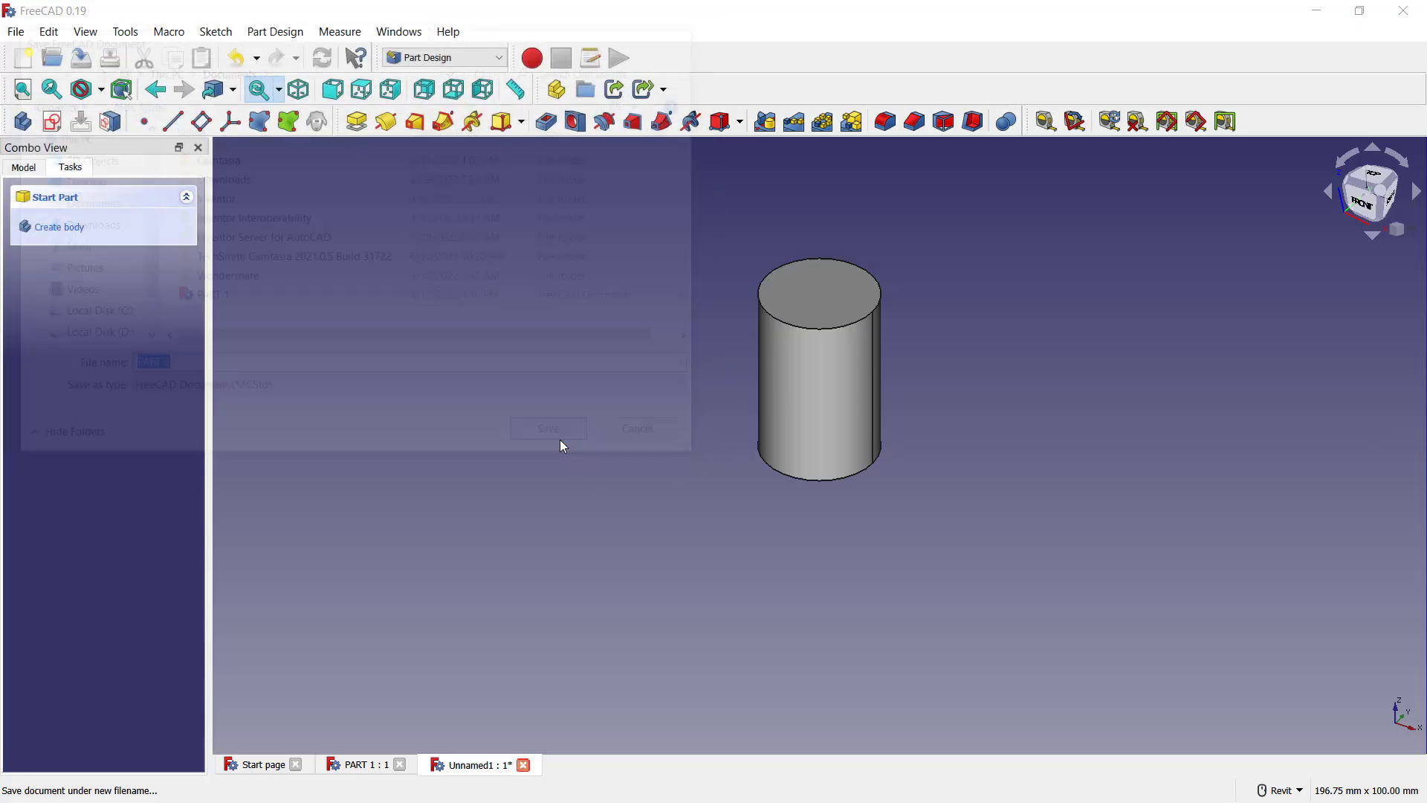
Create a new empty document and save it as 'ASSEMBLY'.
{"action": "left_click", "coordinate": [25, 60]}
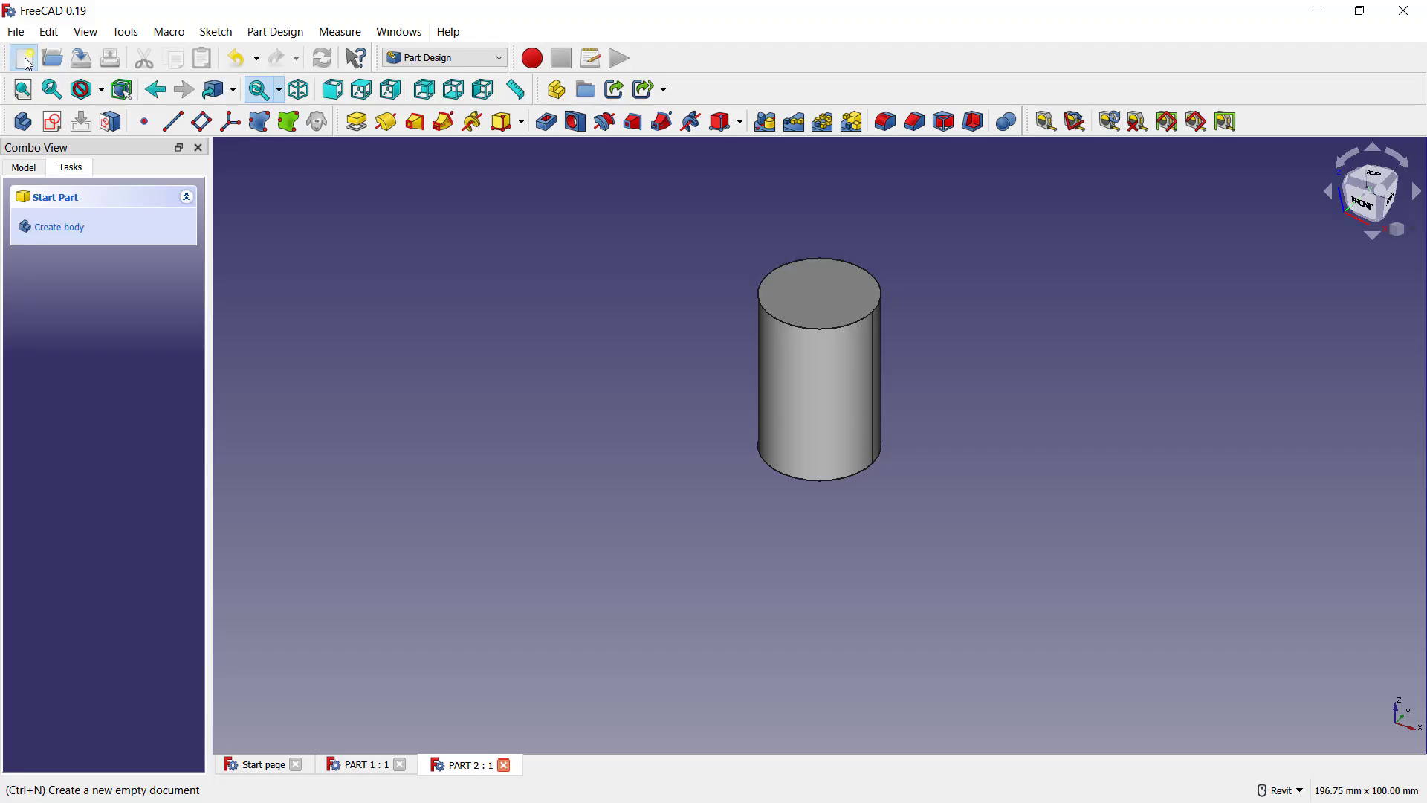
{"action": "left_click", "coordinate": [16, 32]}
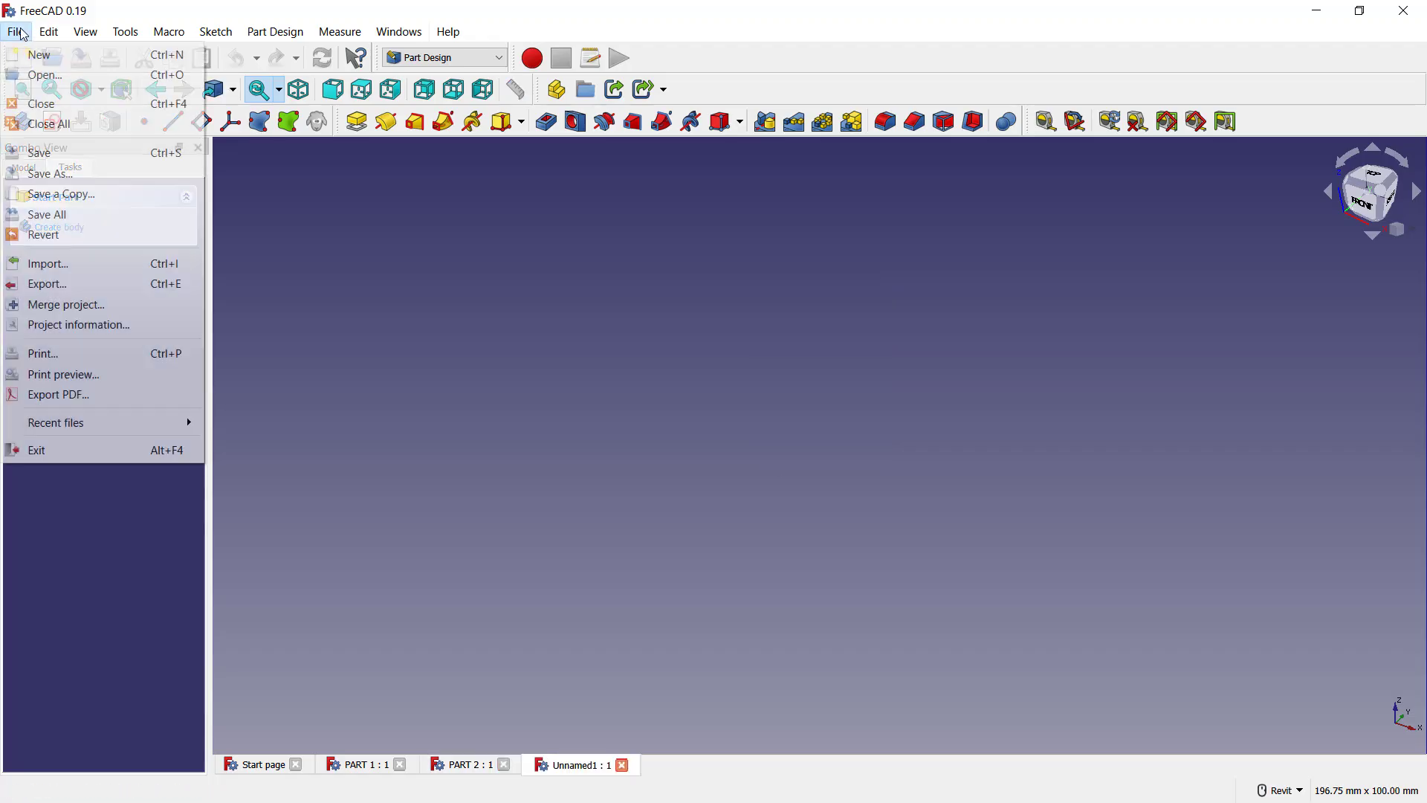
{"action": "left_click", "coordinate": [63, 156]}
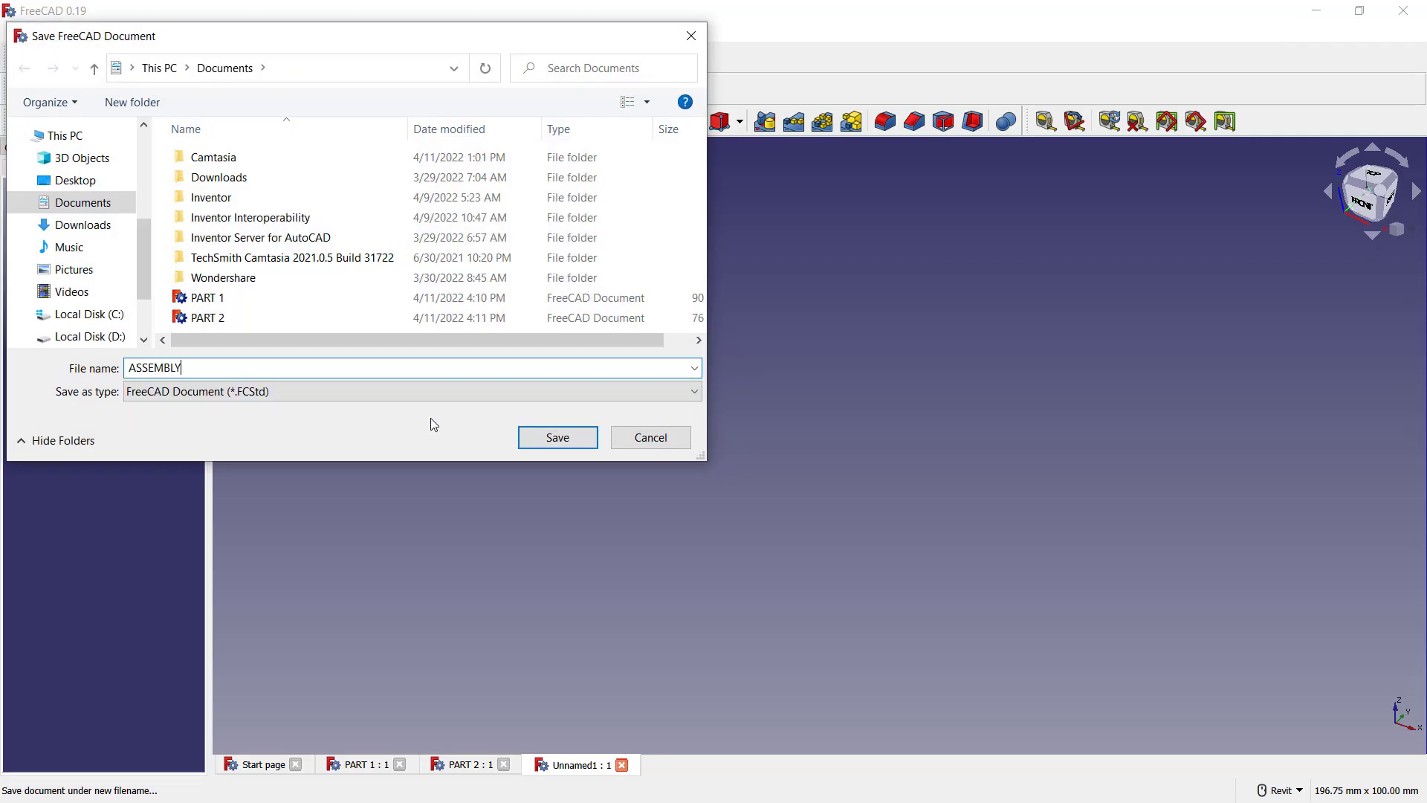
{"action": "left_click", "coordinate": [559, 437]}
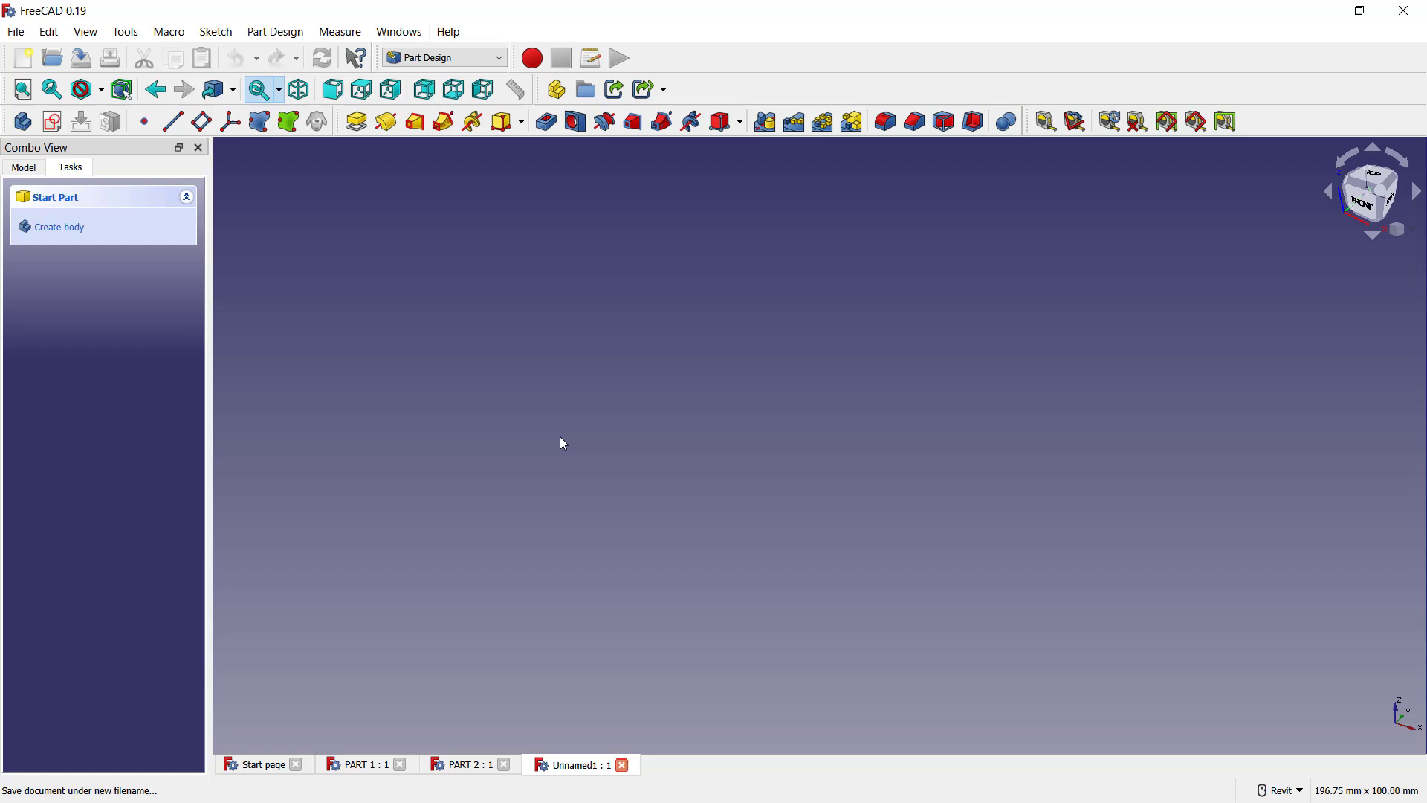
Select the ASSEMBLY document in the Model tree and switch to the A2plus workbench.
{"action": "left_click", "coordinate": [15, 167]}
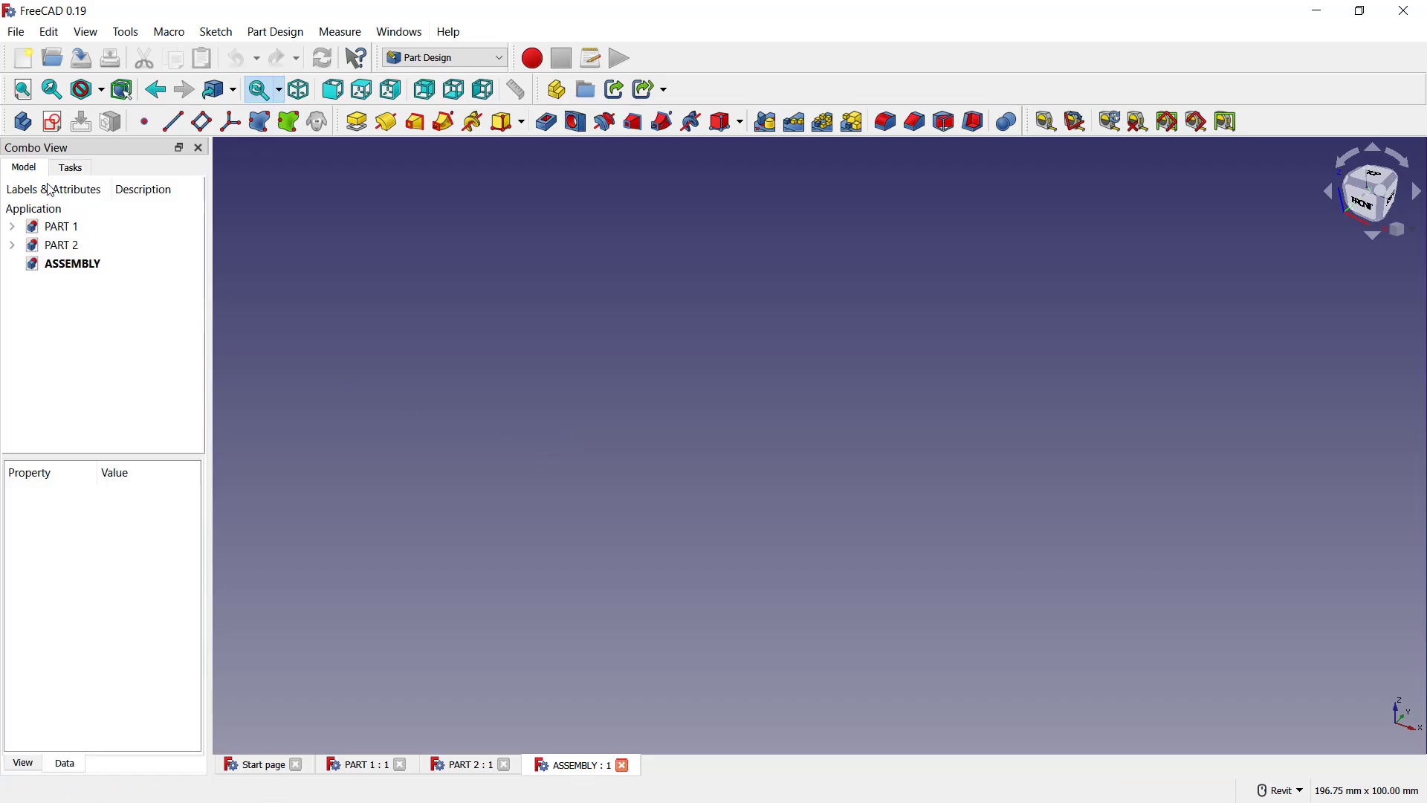
{"action": "left_click", "coordinate": [77, 265]}
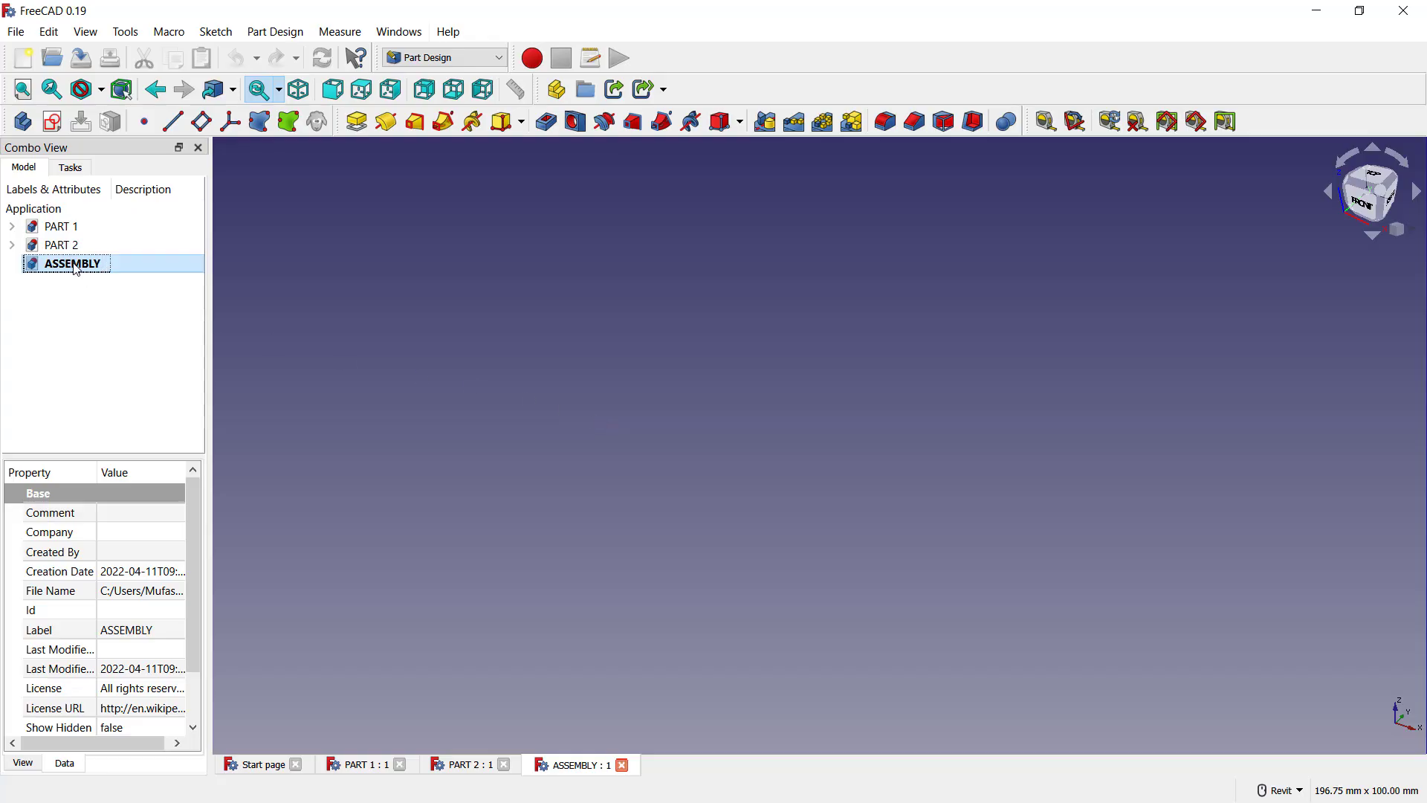
{"action": "left_click", "coordinate": [474, 60]}
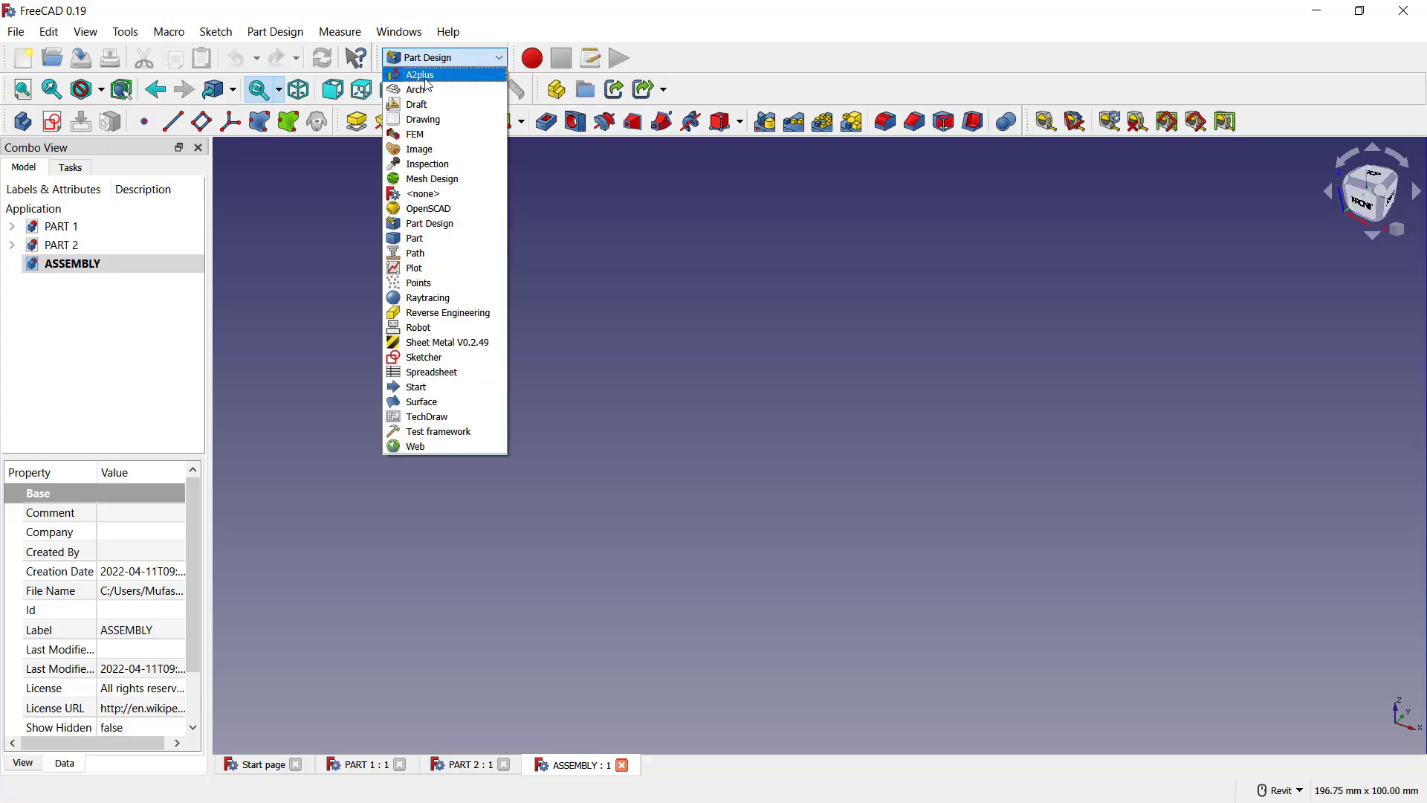
{"action": "left_click", "coordinate": [441, 77]}
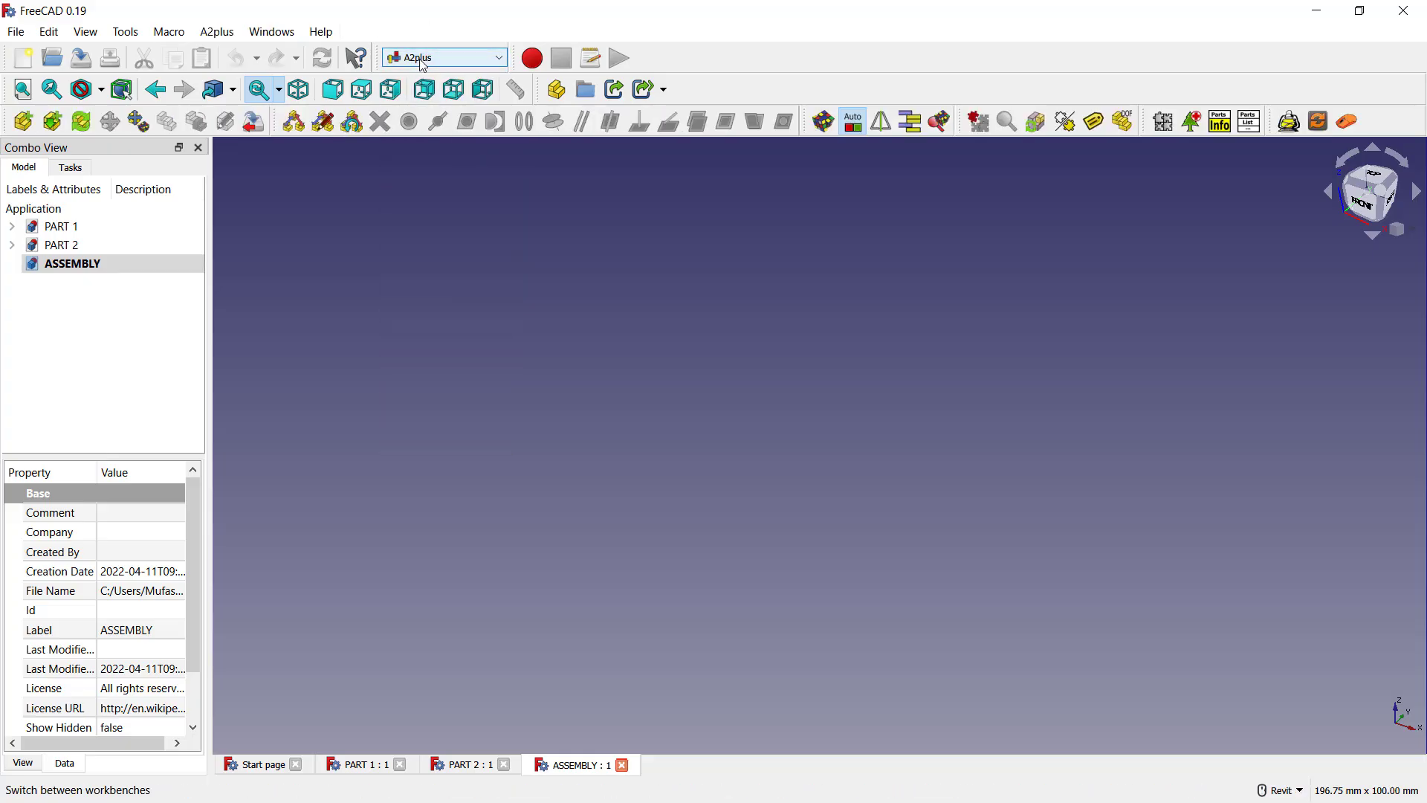
{"action": "left_click", "coordinate": [125, 32]}
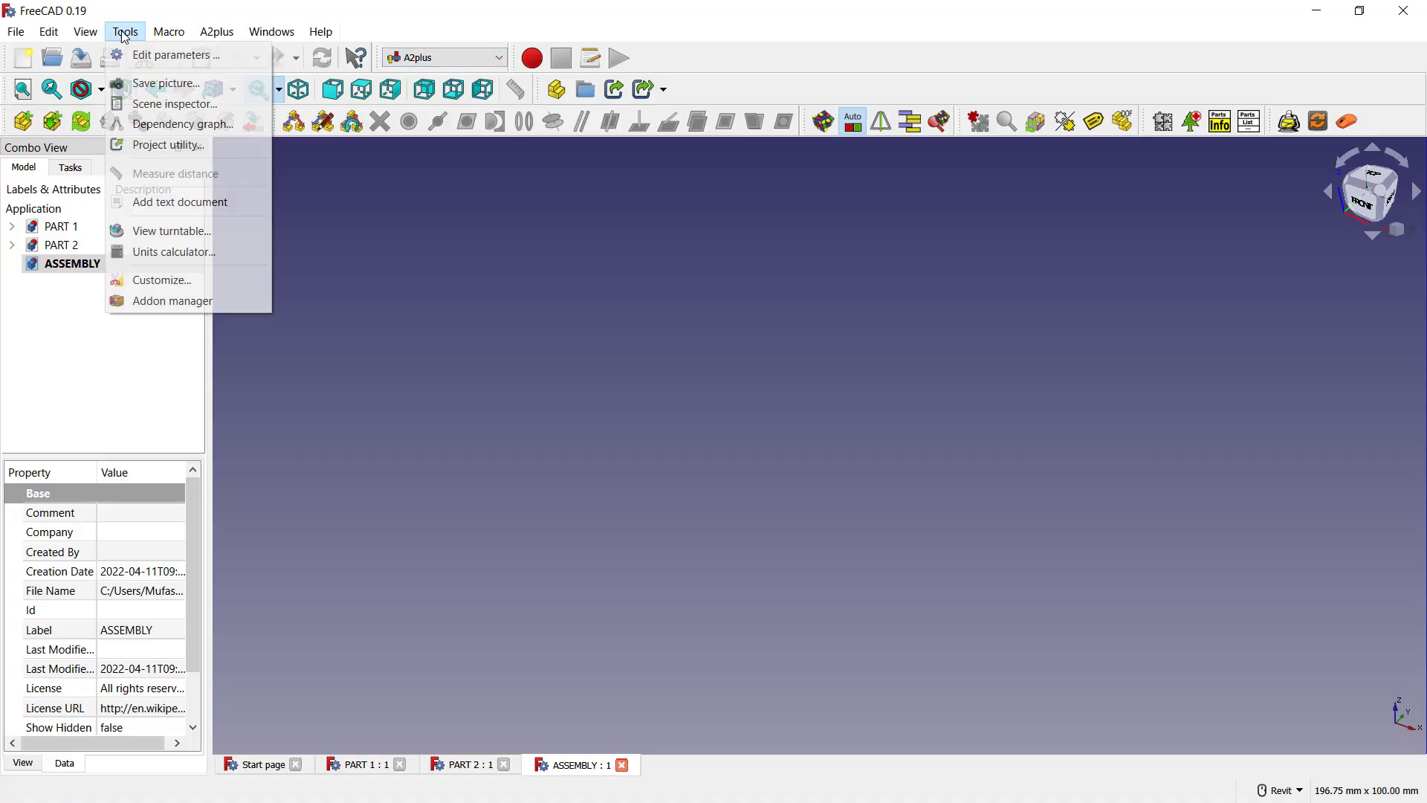
{"action": "left_click", "coordinate": [199, 301]}
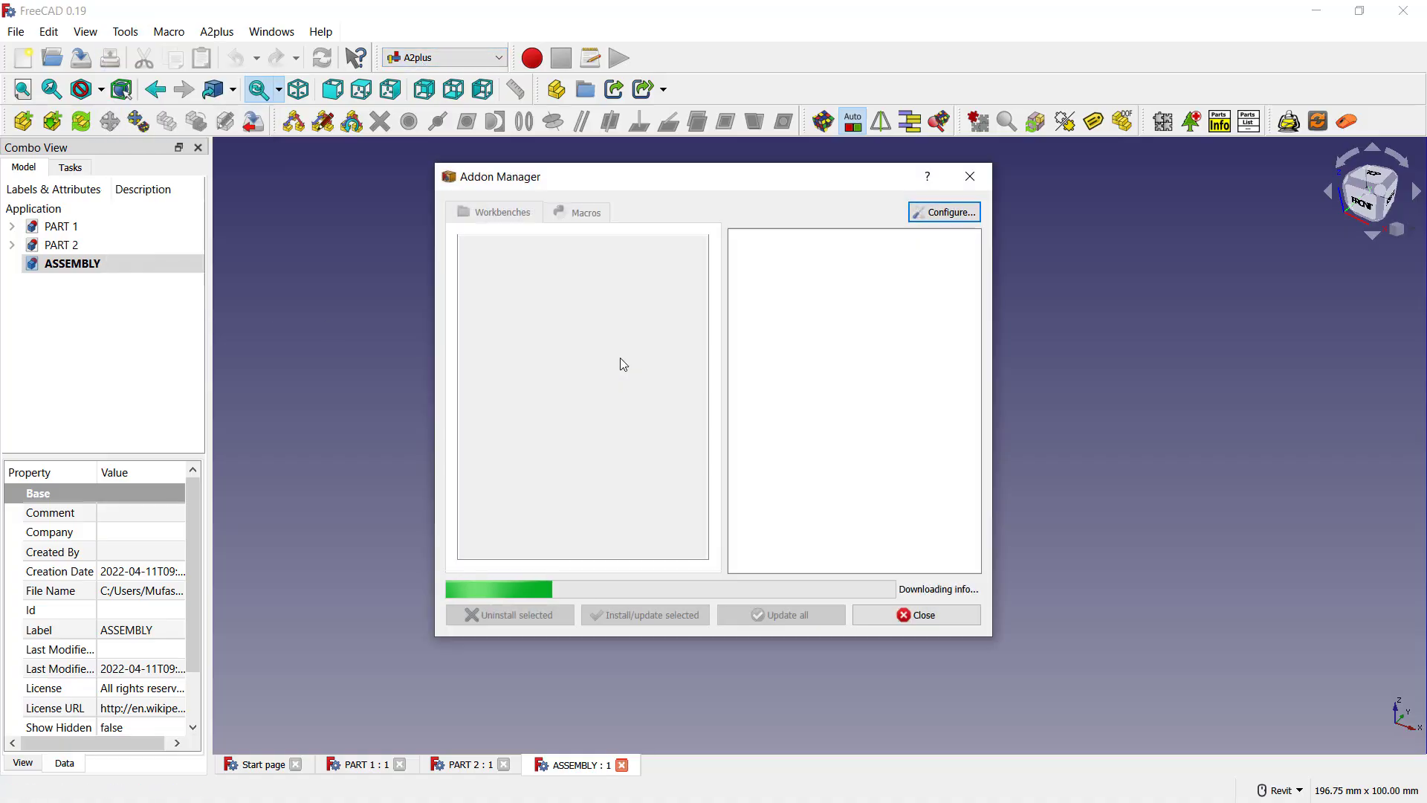
{"action": "left_click", "coordinate": [524, 283]}
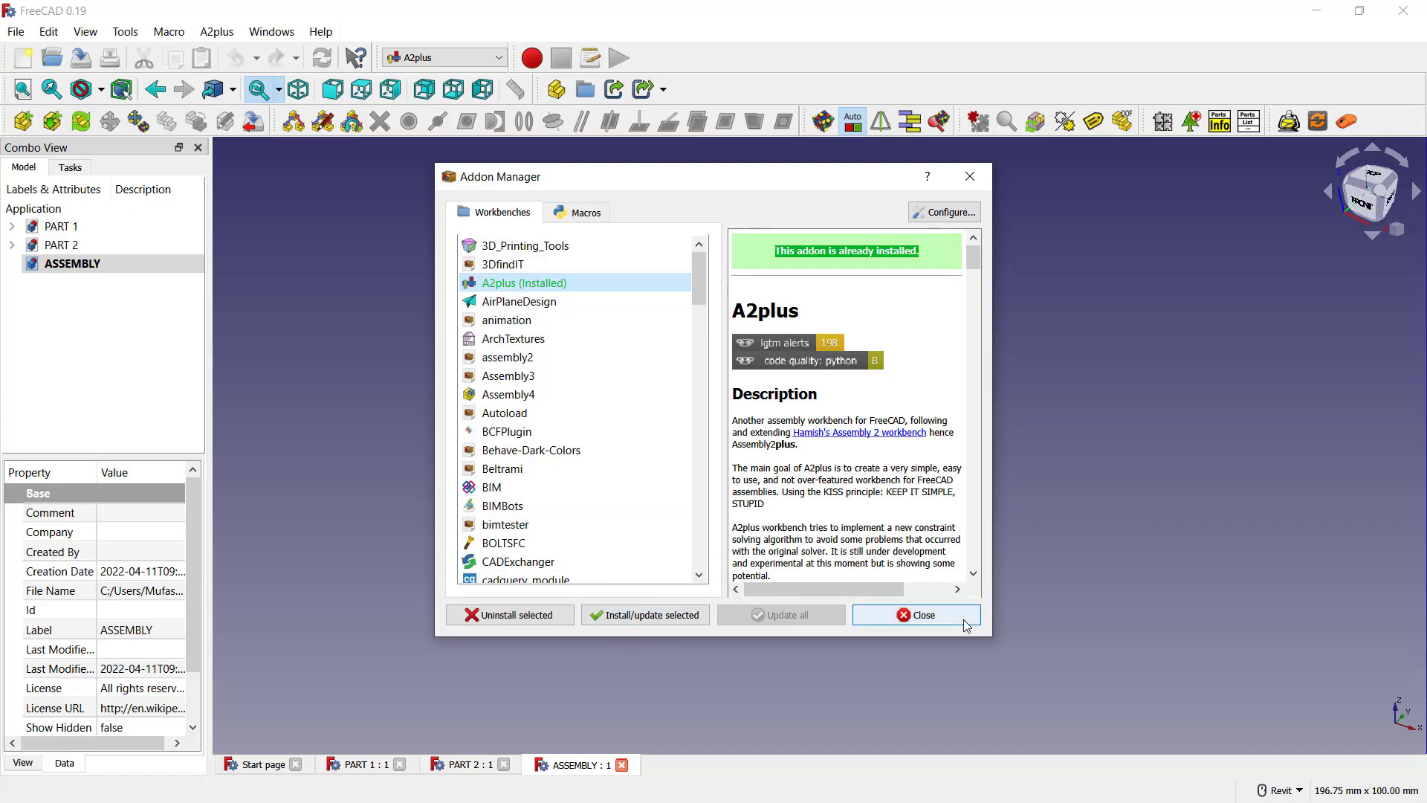
{"action": "left_click", "coordinate": [914, 615]}
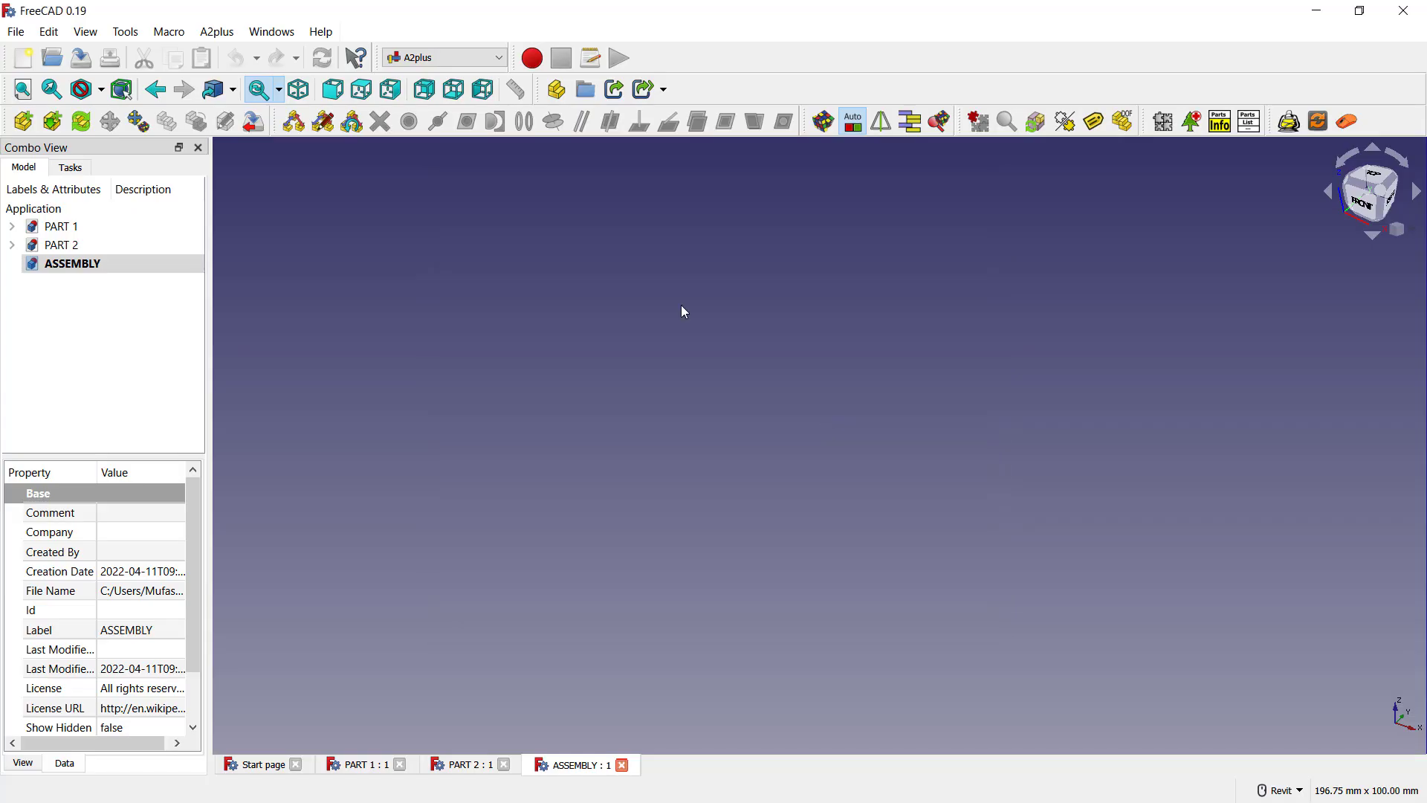
Import PART 1 into the assembly with A2plus Add part.
{"action": "left_click", "coordinate": [23, 121]}
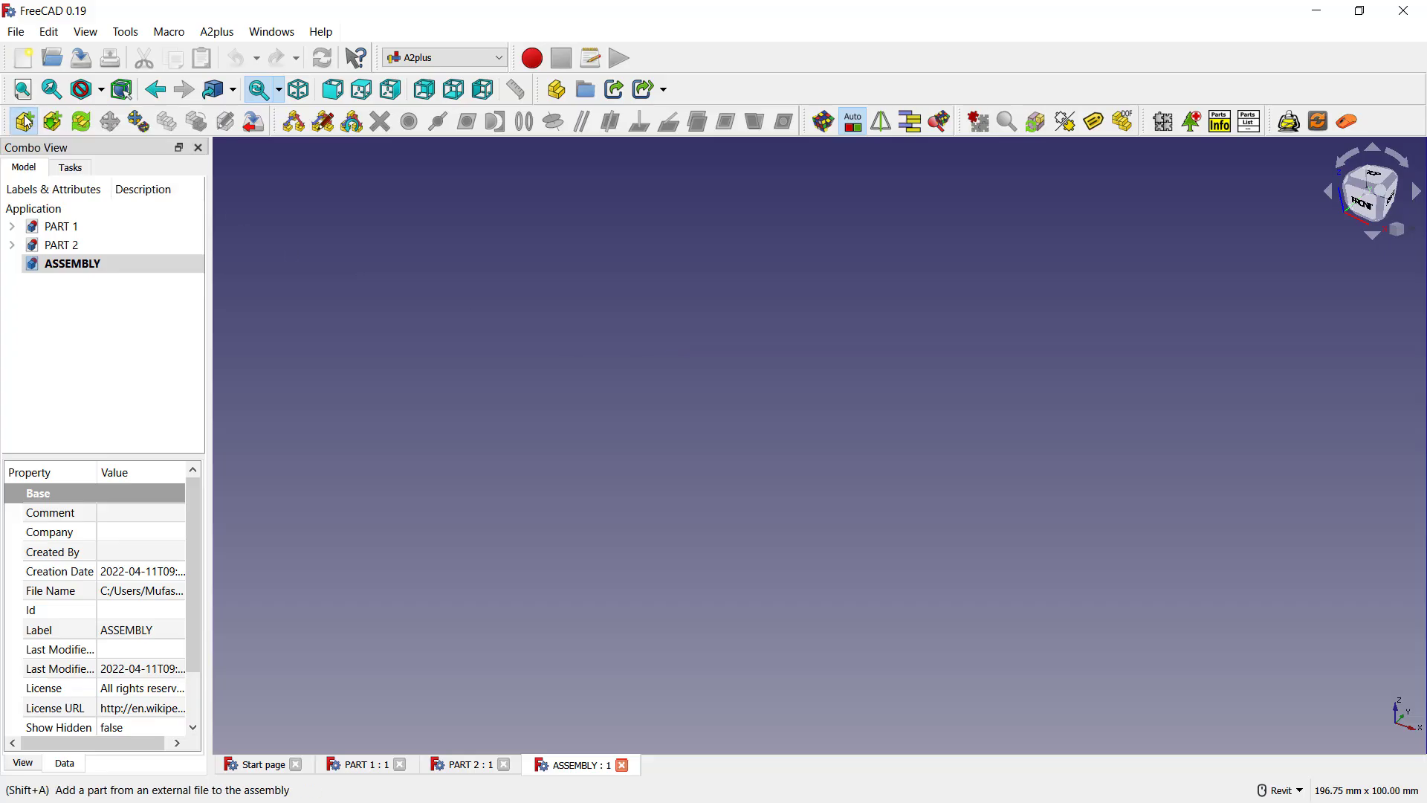
{"action": "left_click", "coordinate": [208, 317]}
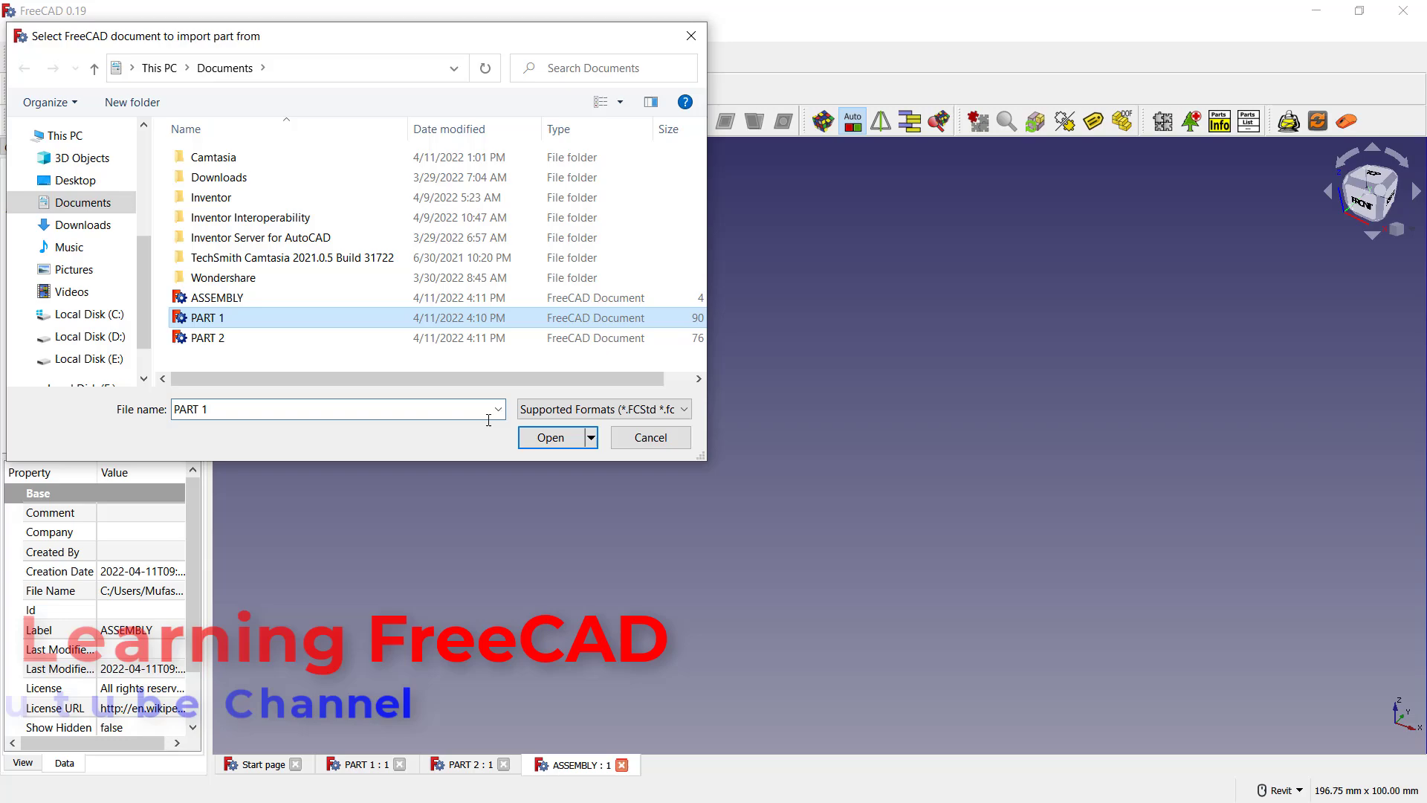
{"action": "left_click", "coordinate": [550, 437]}
{"action": "scroll", "coordinate": [818, 431], "scroll_direction": "down", "scroll_amount": 4}
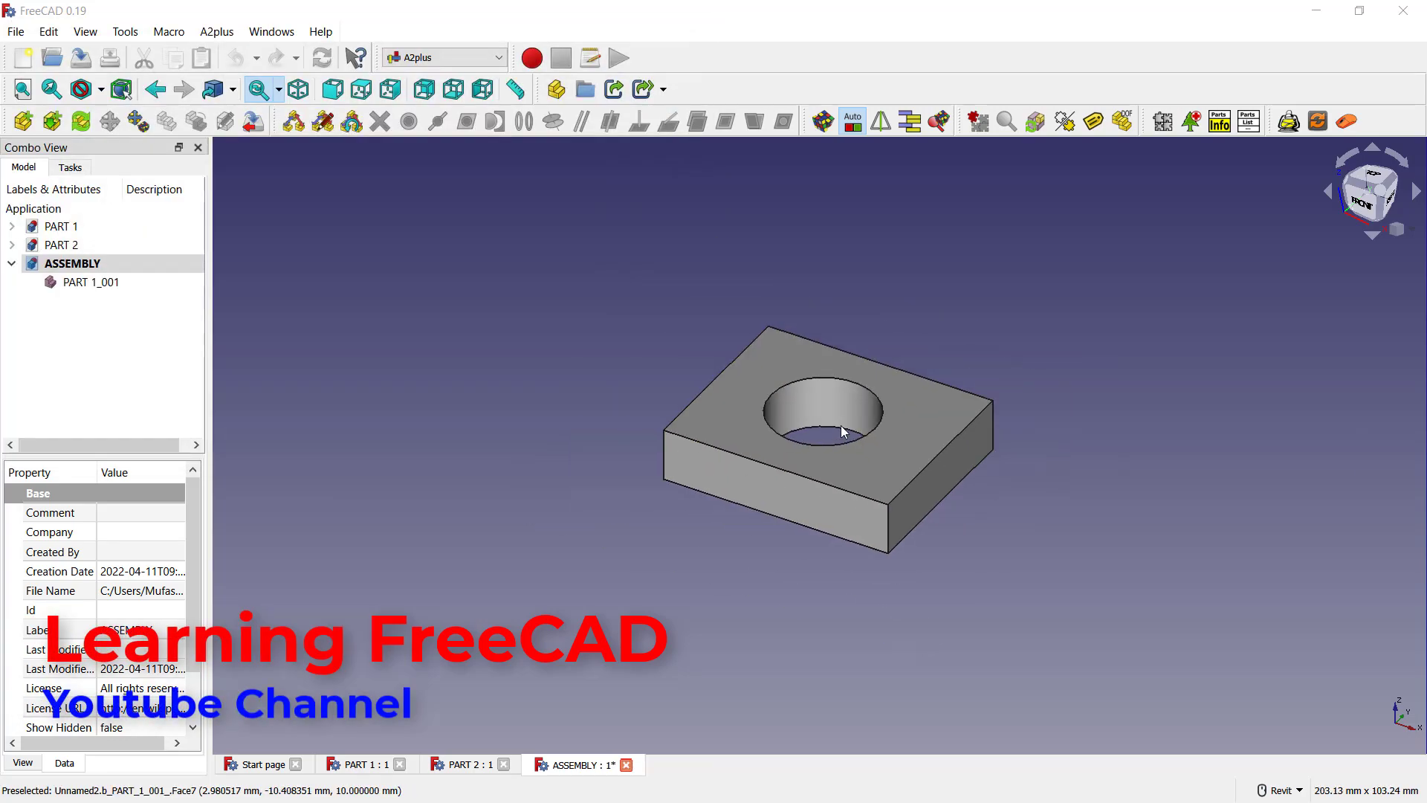
Import PART 2 and place the cylinder beside the holed plate.
{"action": "left_click", "coordinate": [23, 121]}
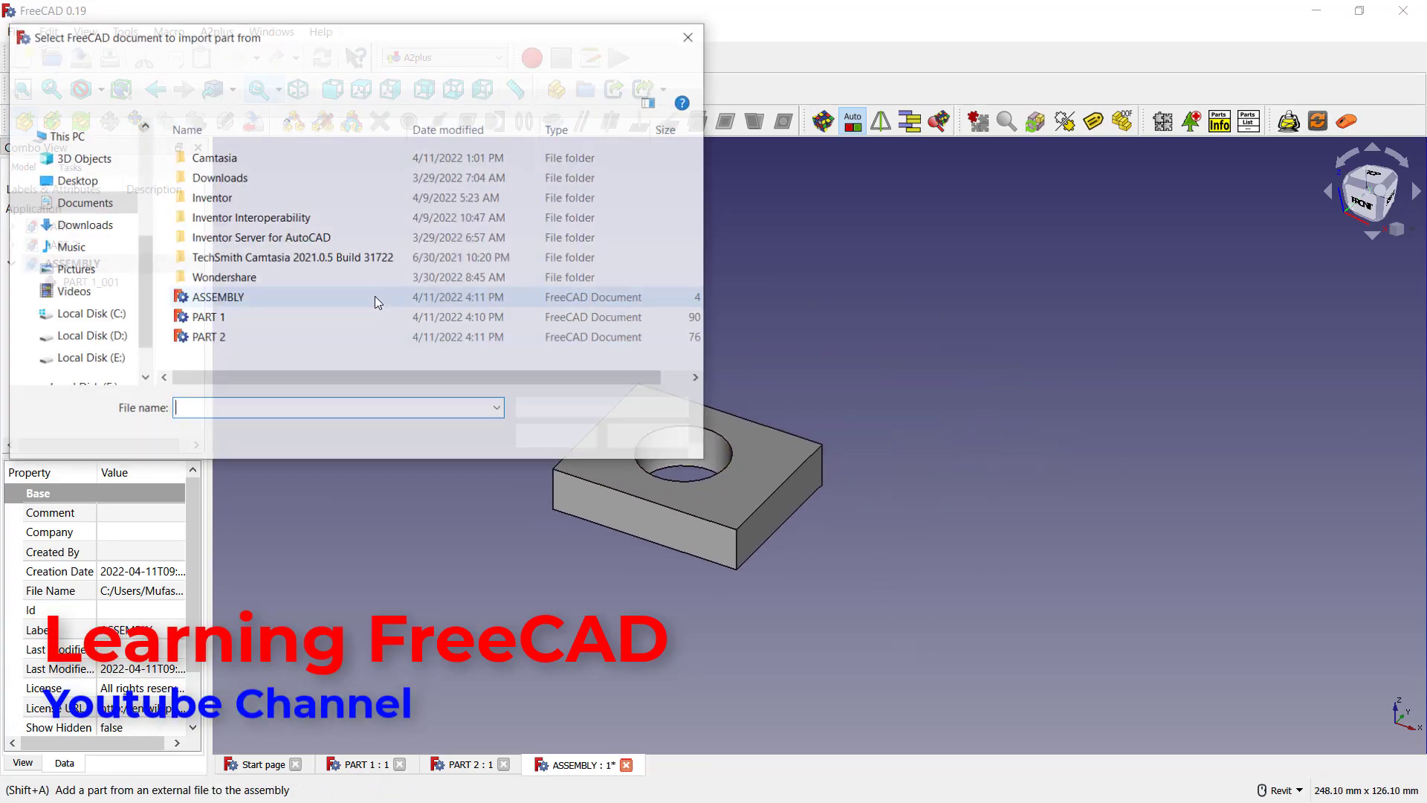
{"action": "left_click", "coordinate": [243, 338]}
{"action": "left_click", "coordinate": [550, 437]}
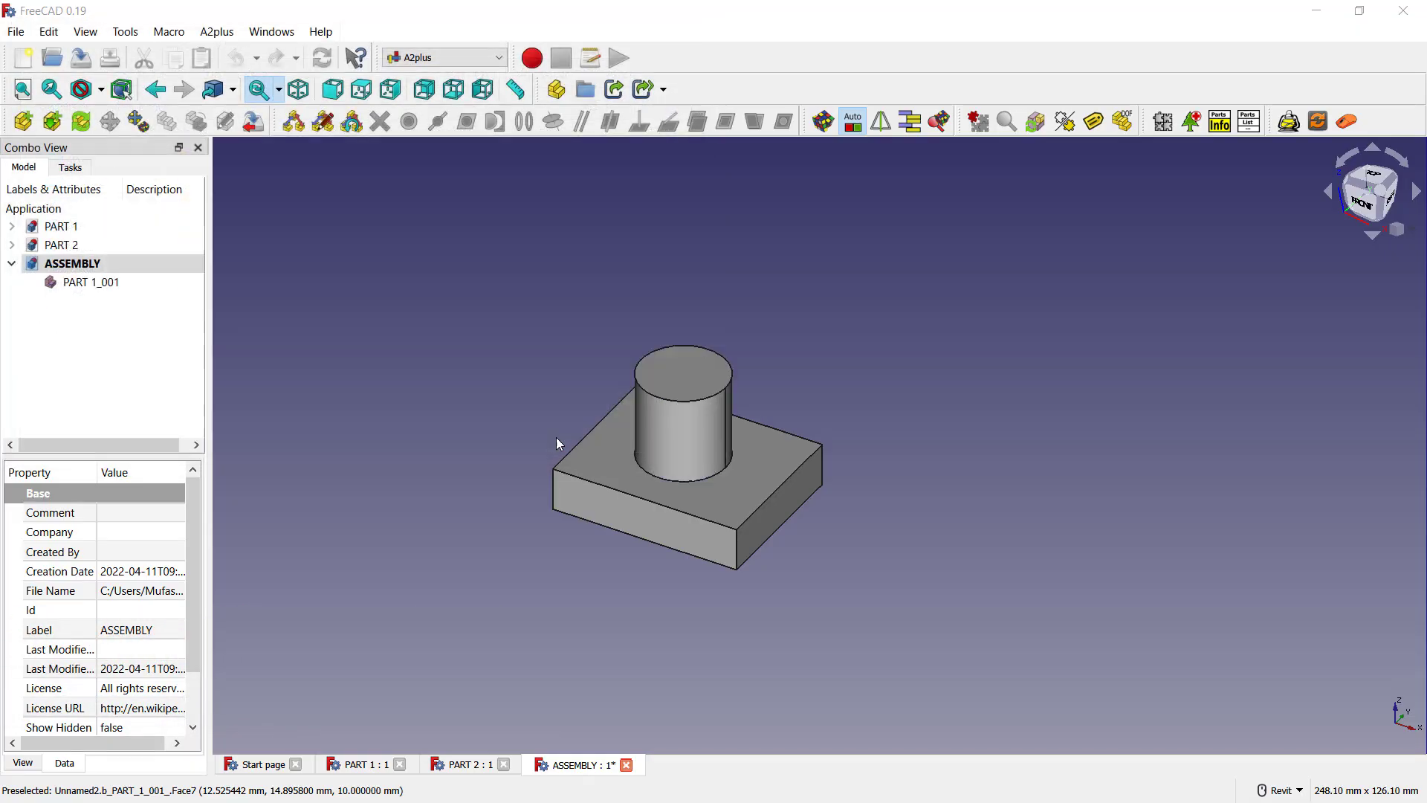
{"action": "left_click", "coordinate": [939, 500]}
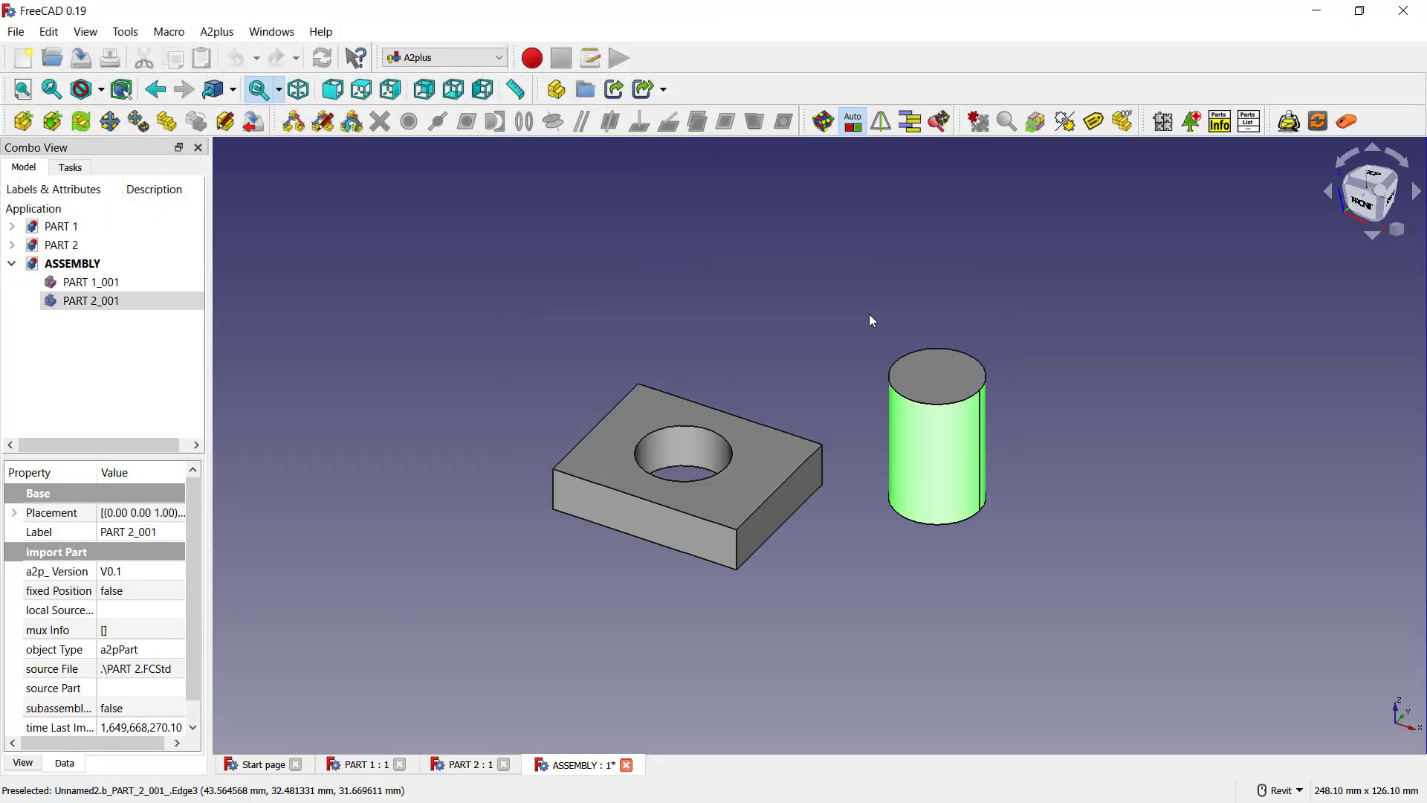
{"action": "middle_click_drag", "start_coordinate": [870, 318], "coordinate": [820, 313]}
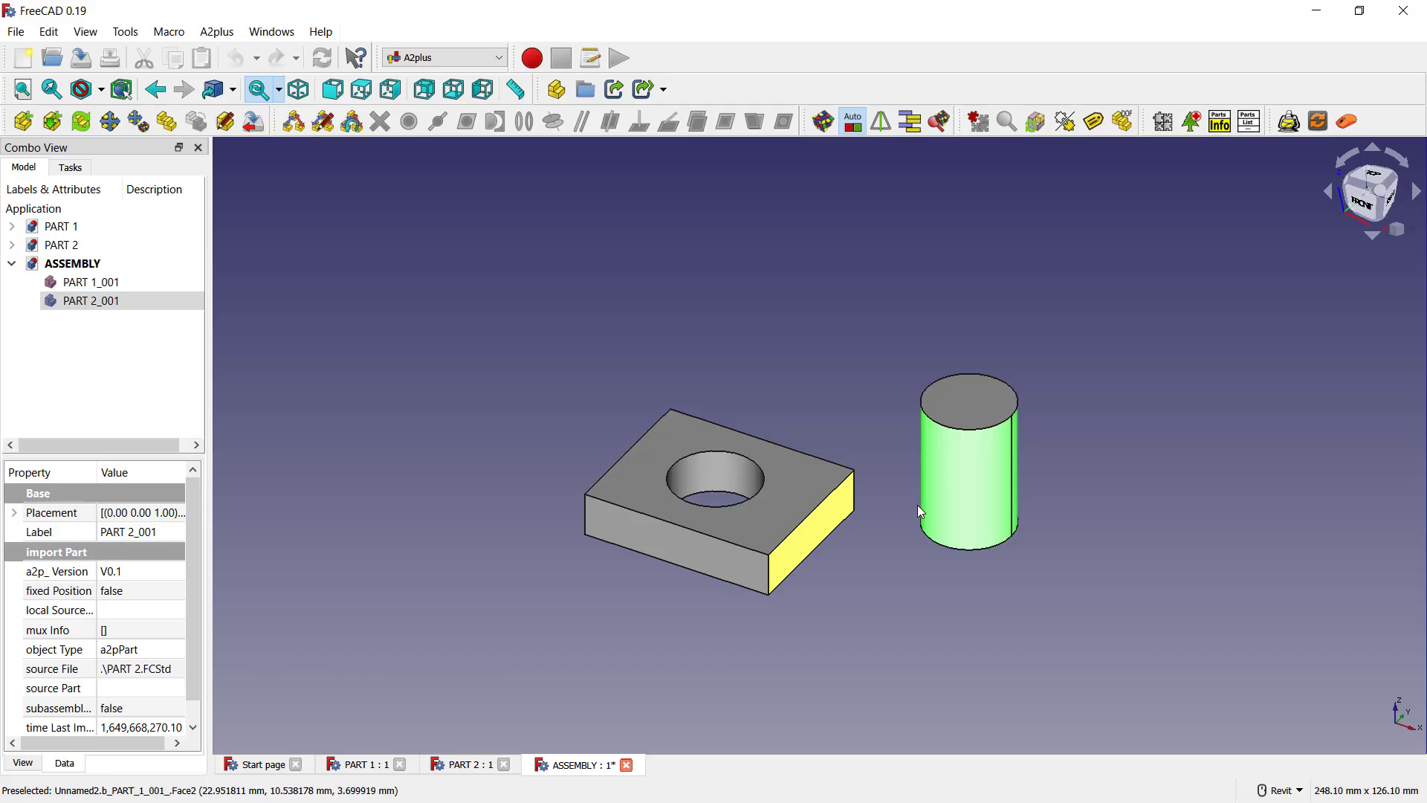
Constrain the cylinder's bottom edge axis-coincident with the plate hole edge, then select its end face.
{"action": "left_click", "coordinate": [866, 361]}
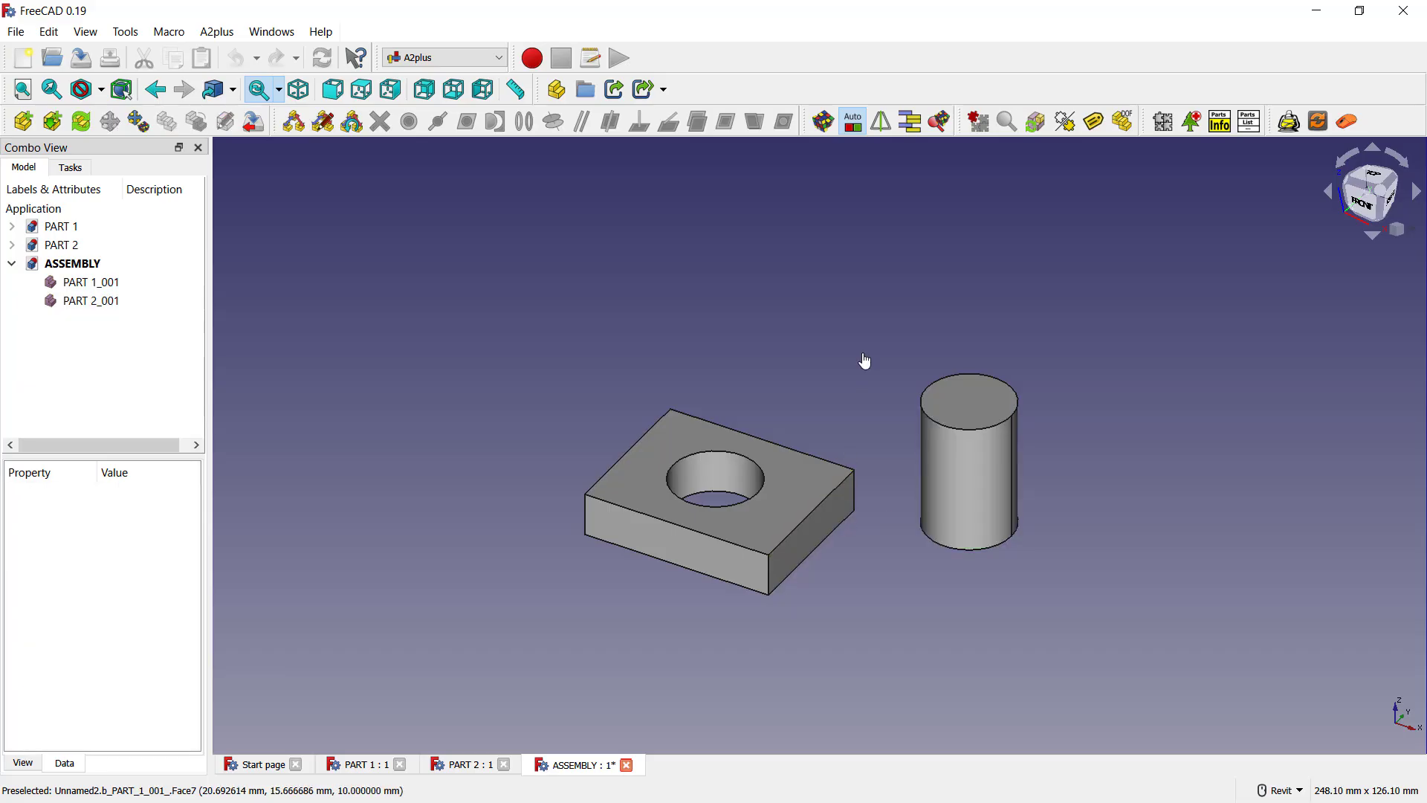
{"action": "left_click", "coordinate": [961, 556]}
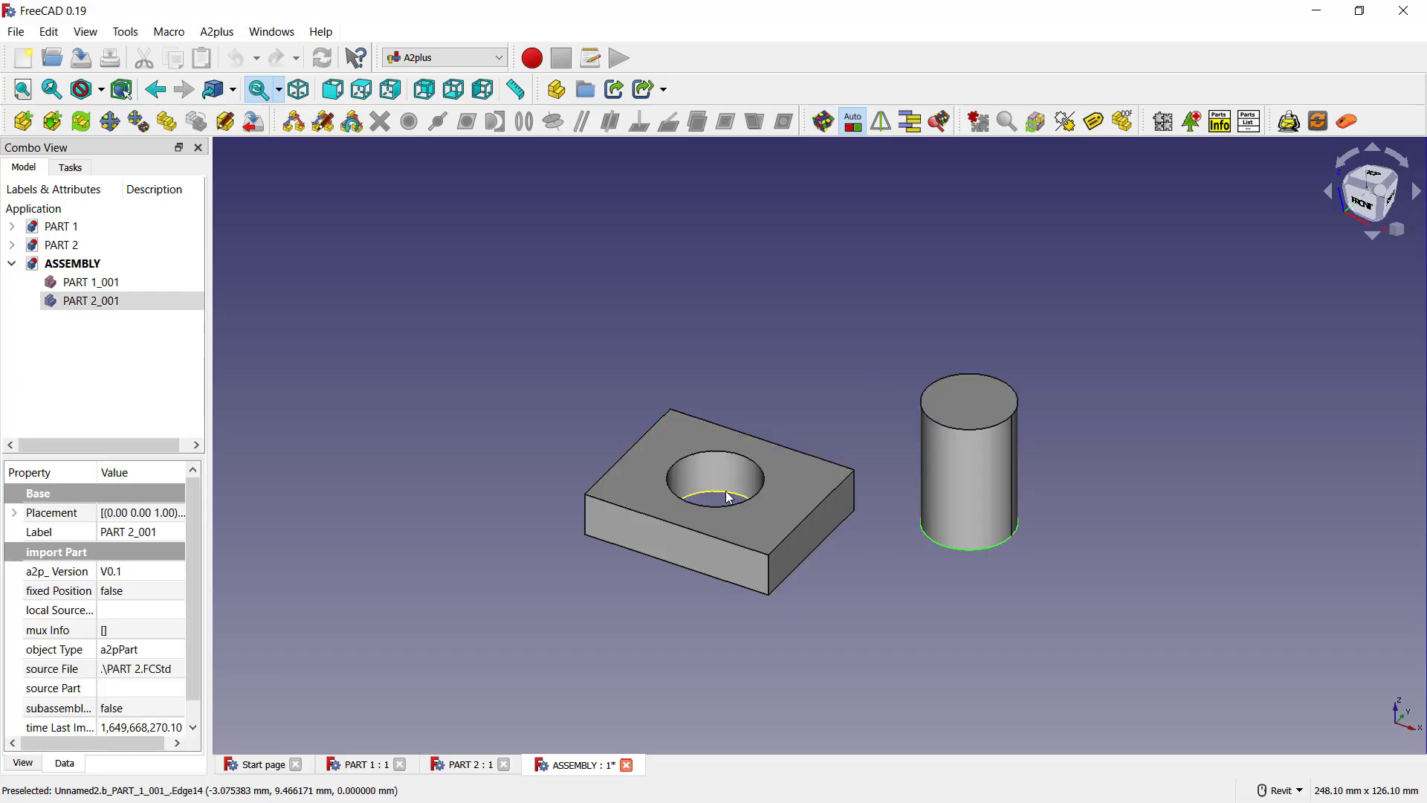
{"action": "left_click", "coordinate": [729, 497], "text": "ctrl"}
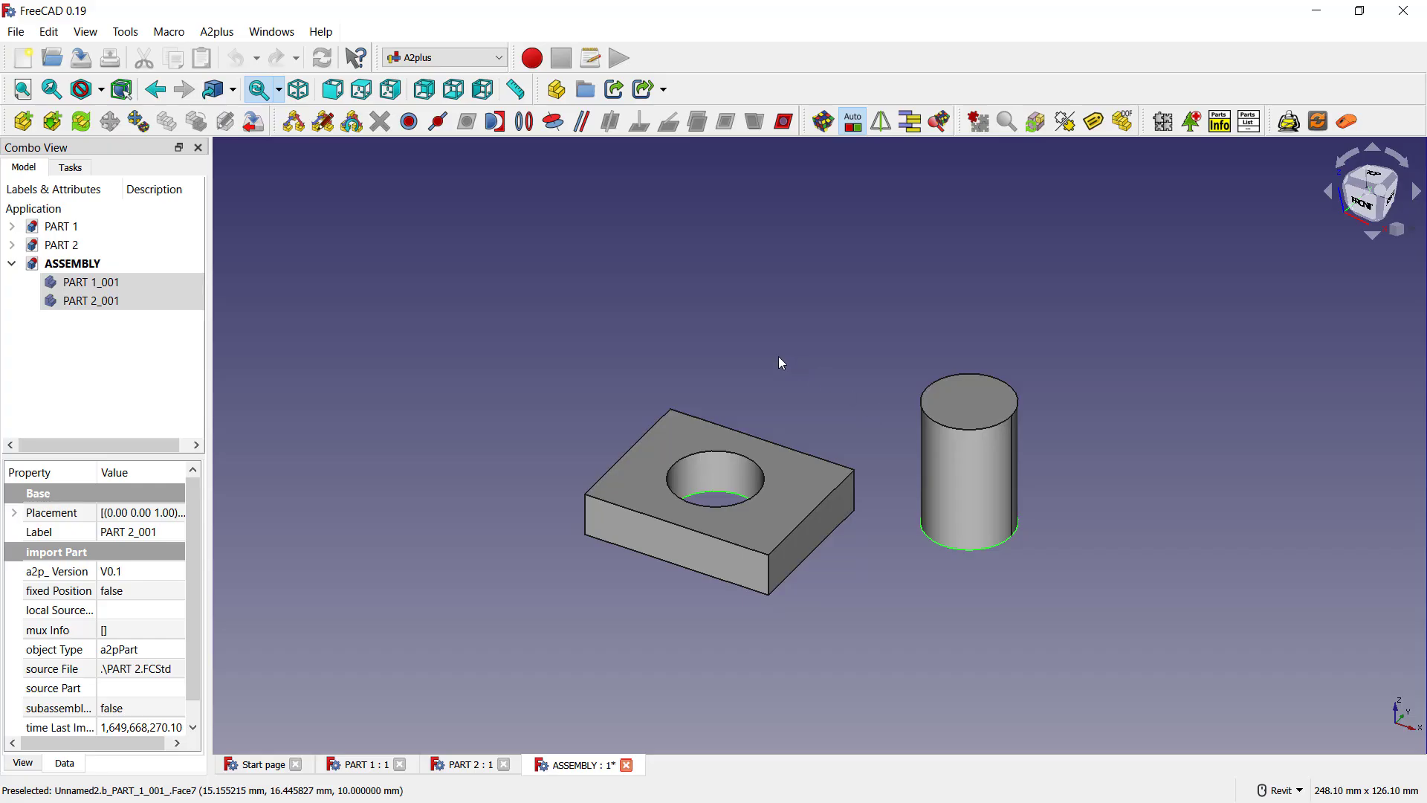
{"action": "left_click", "coordinate": [553, 121]}
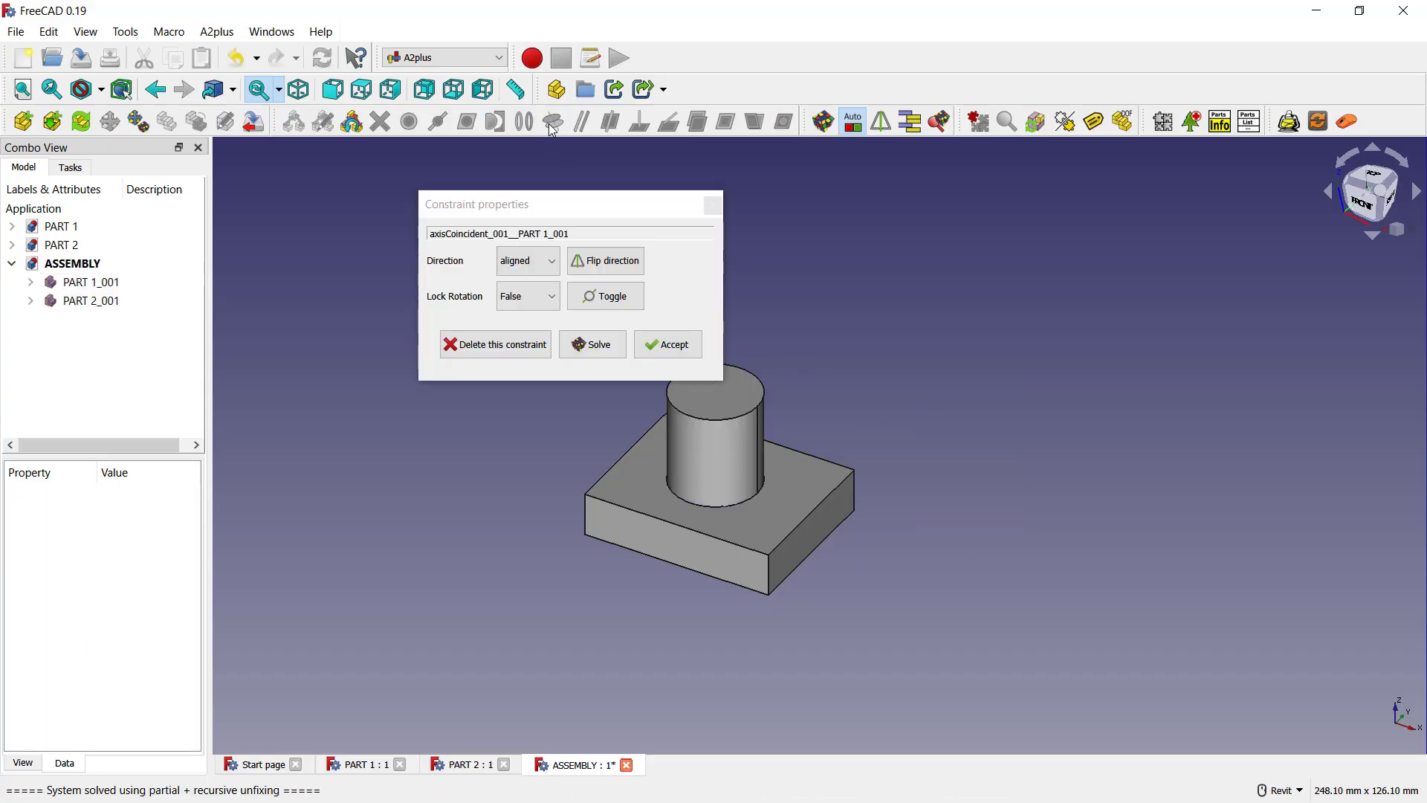
{"action": "middle_click_drag", "start_coordinate": [848, 446], "coordinate": [848, 331], "text": "shift"}
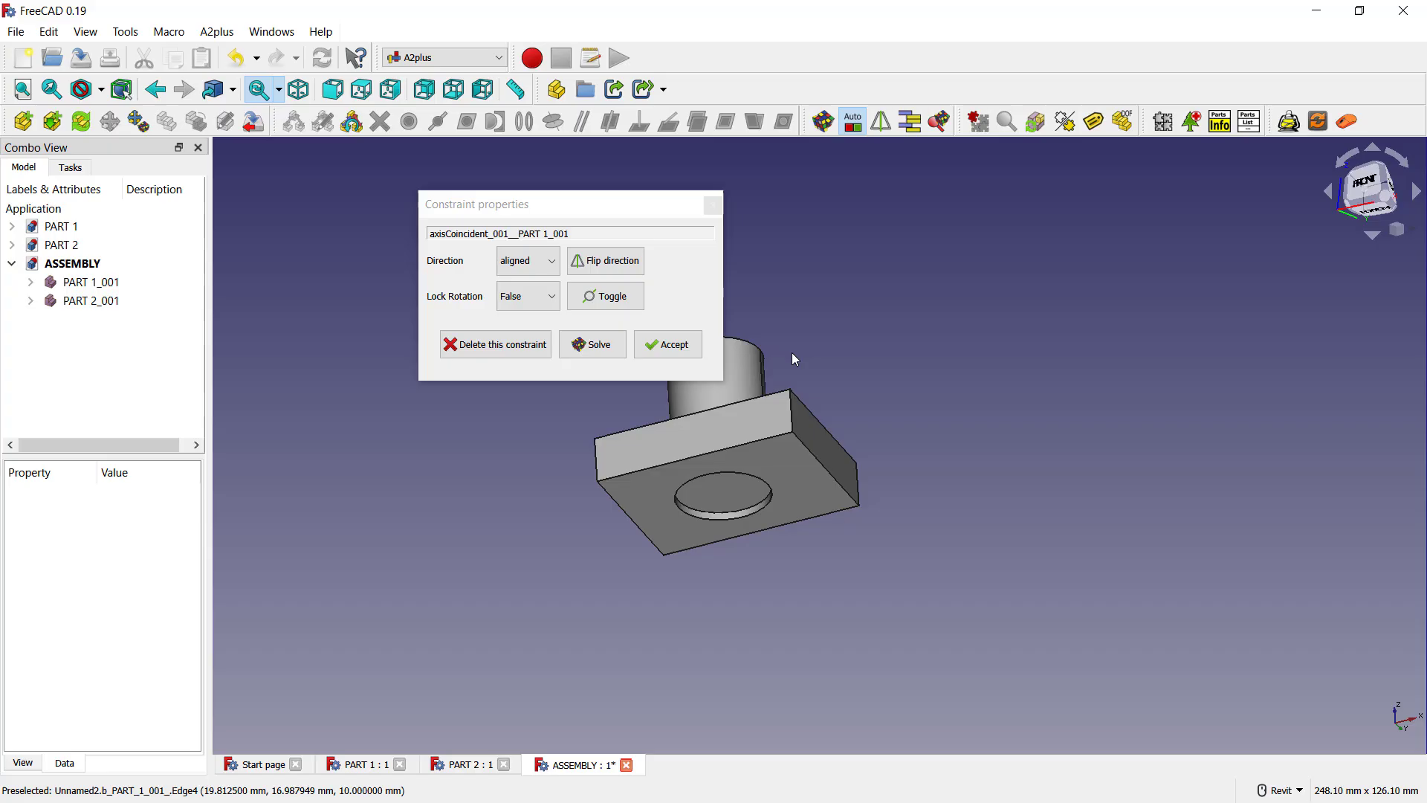
{"action": "left_click", "coordinate": [679, 345]}
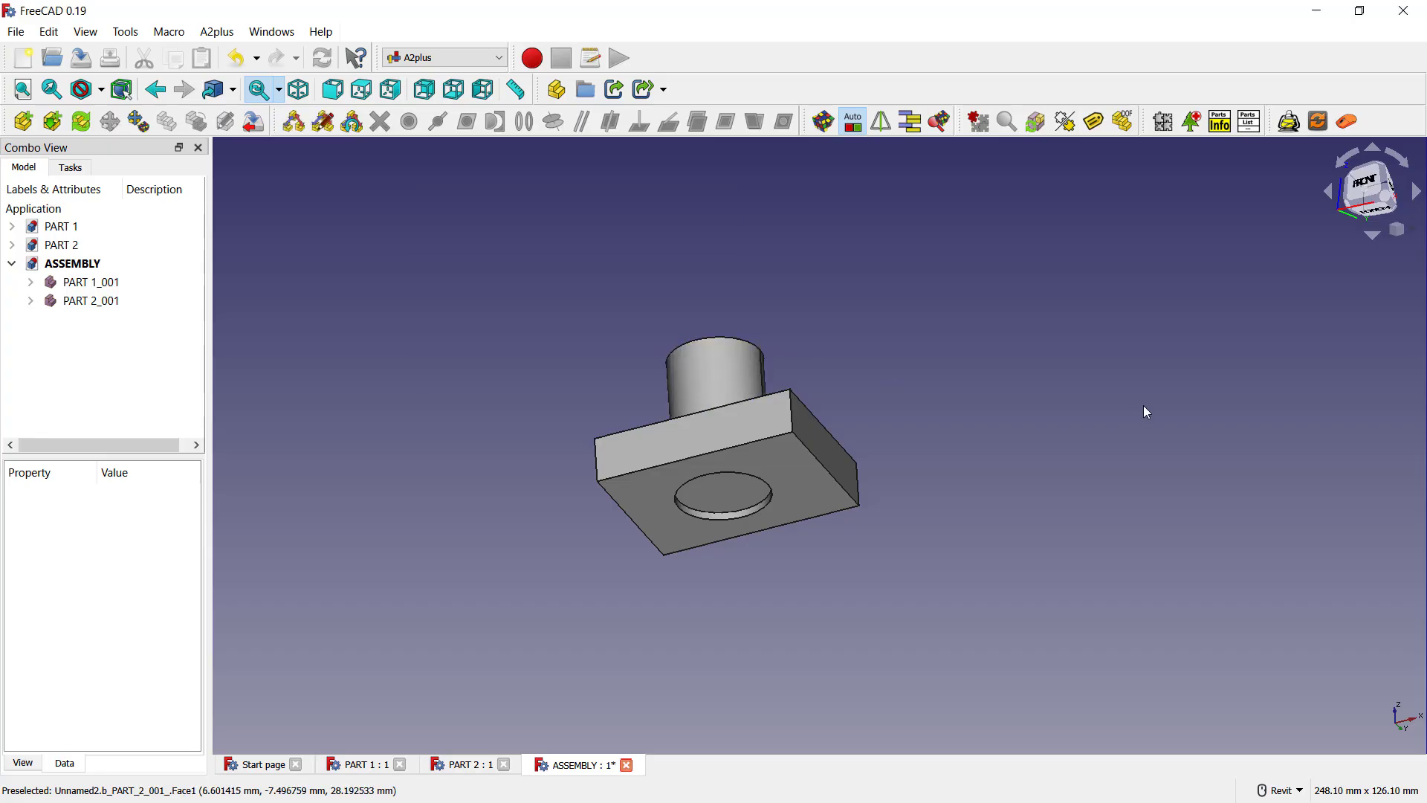
{"action": "left_click", "coordinate": [735, 493]}
Make the cylinder's end face flush with the plate's bottom face using a 0.00 mm planeCoincident constraint.
{"action": "left_click", "coordinate": [821, 499], "text": "ctrl"}
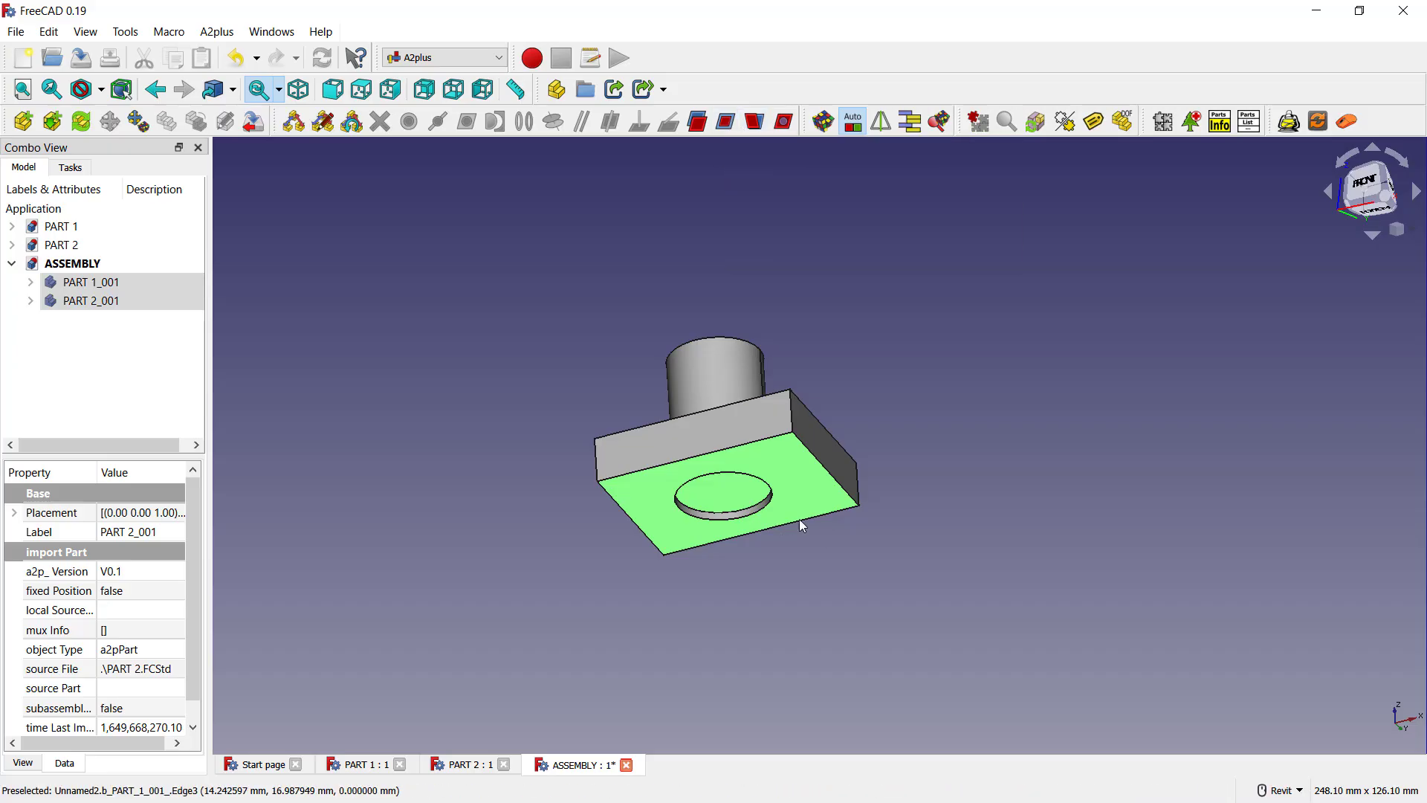
{"action": "left_click", "coordinate": [727, 123]}
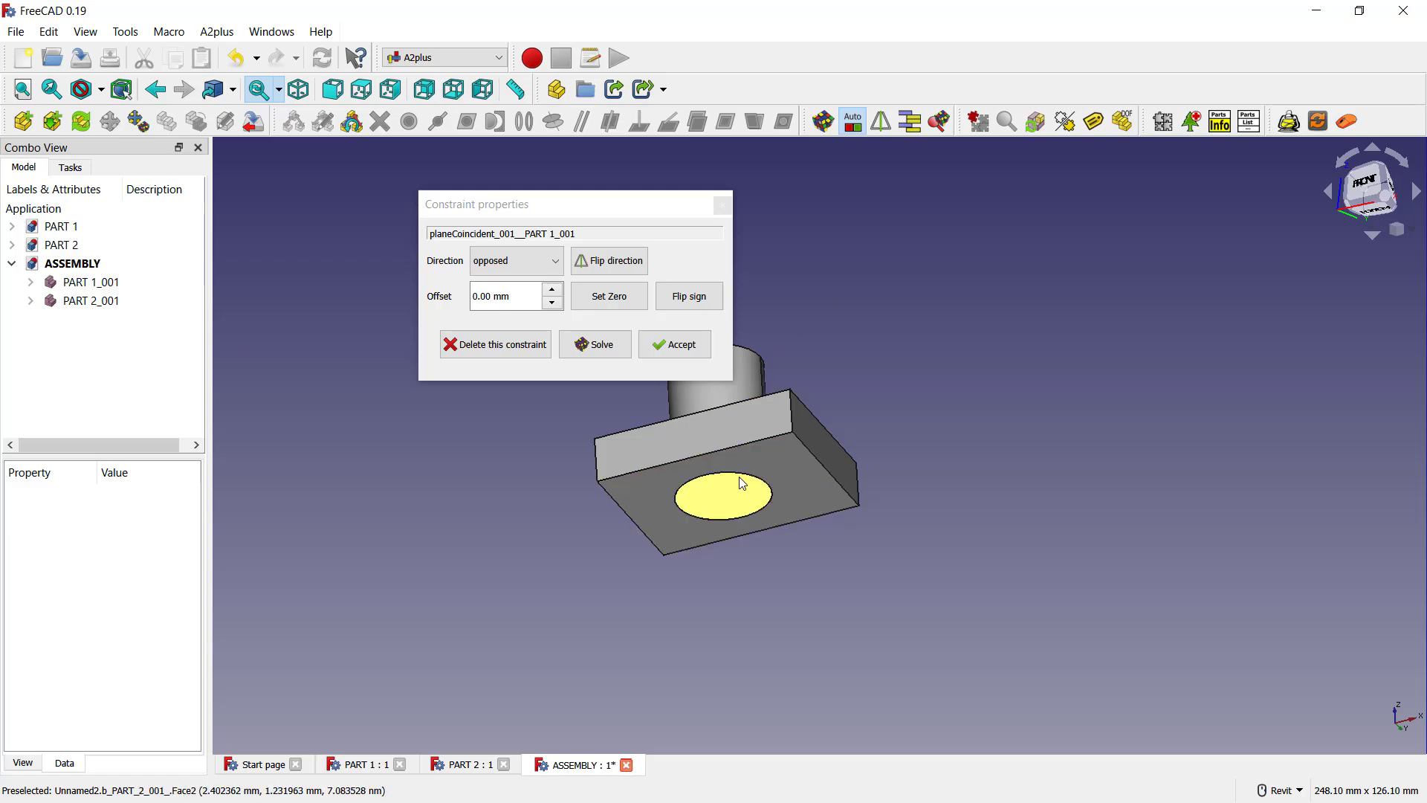
{"action": "left_click", "coordinate": [680, 346]}
{"action": "middle_click_drag", "start_coordinate": [823, 350], "coordinate": [835, 434], "text": "shift"}
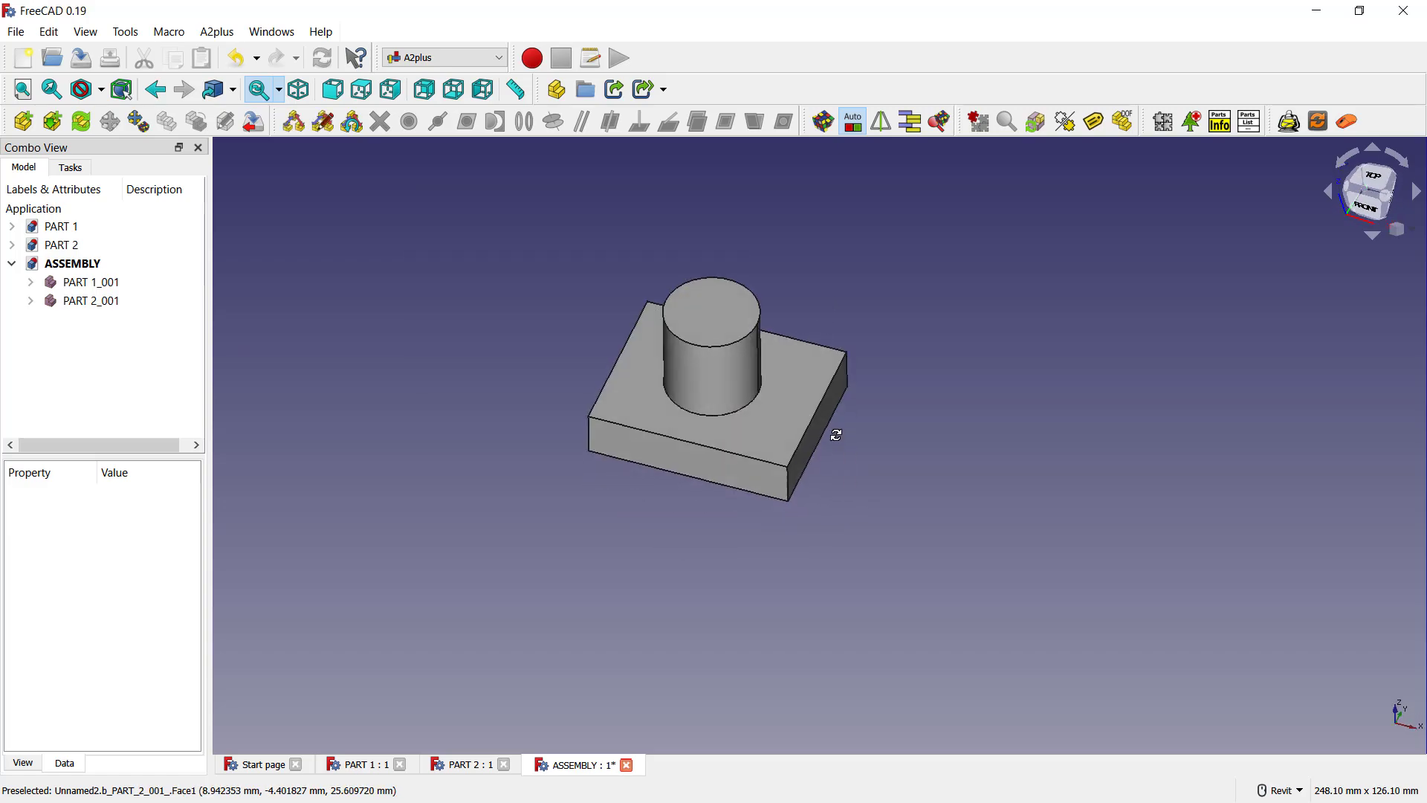
{"action": "middle_click_drag", "start_coordinate": [896, 288], "coordinate": [753, 360], "text": "shift"}
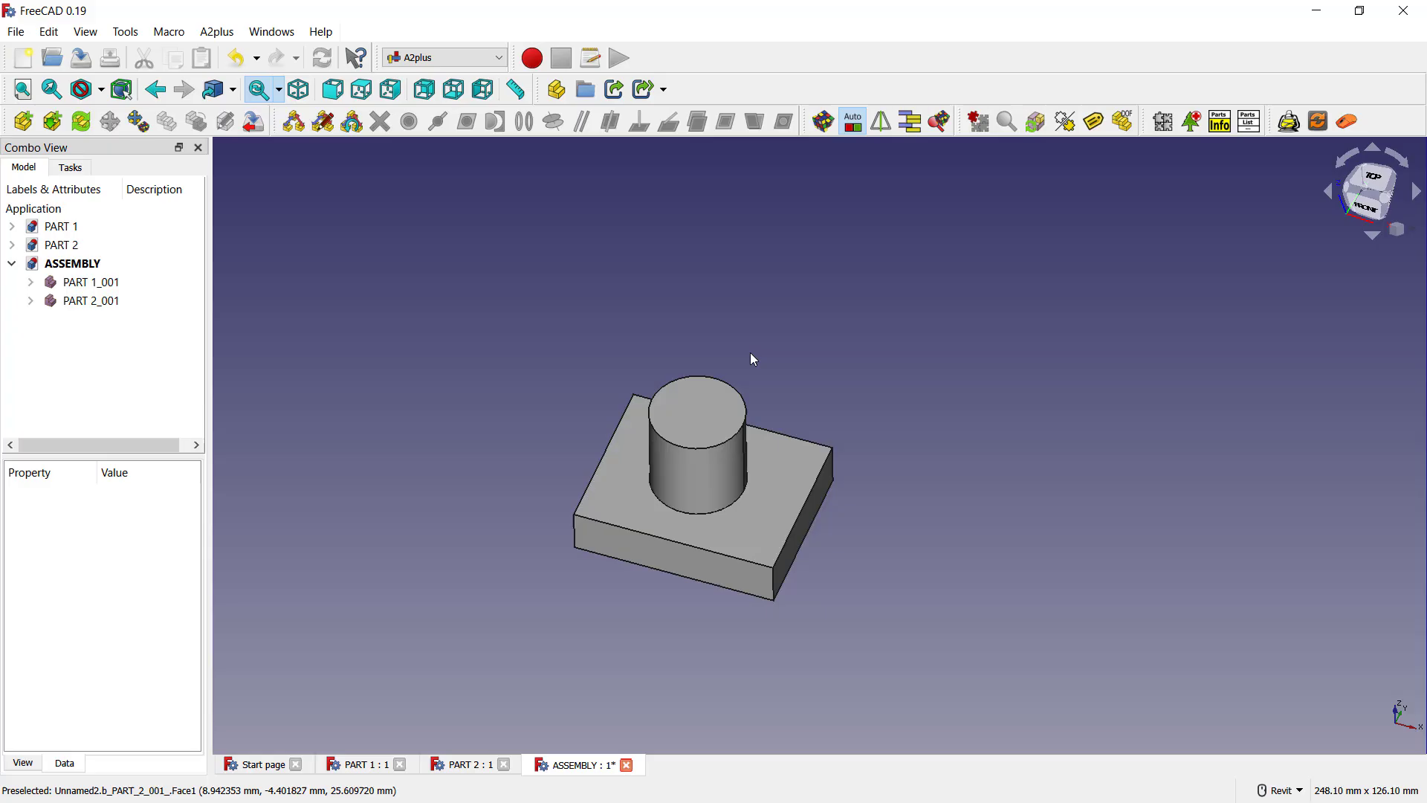
Import PART 1 again with A2plus and place the copy beside the cylinder.
{"action": "left_click", "coordinate": [22, 123]}
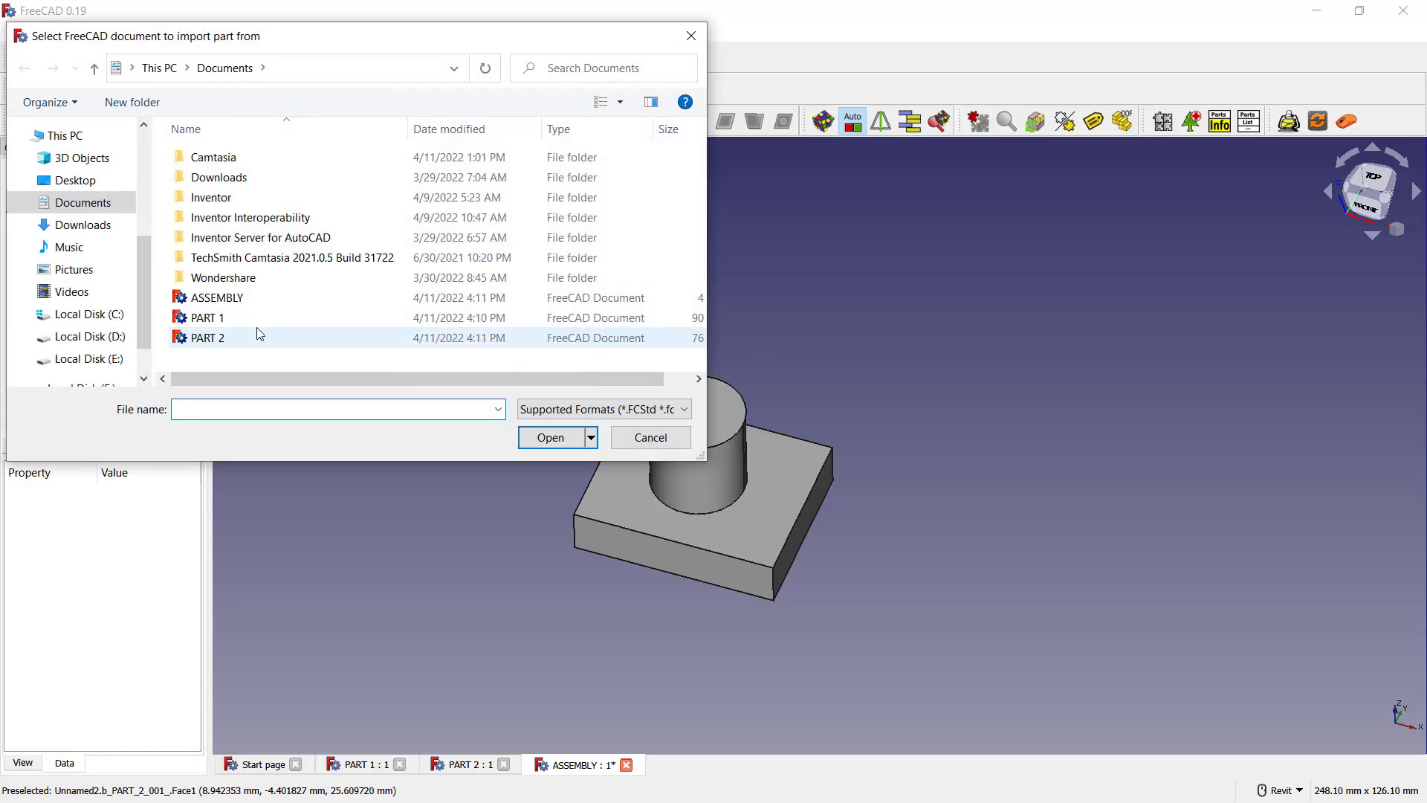
{"action": "left_click", "coordinate": [208, 319]}
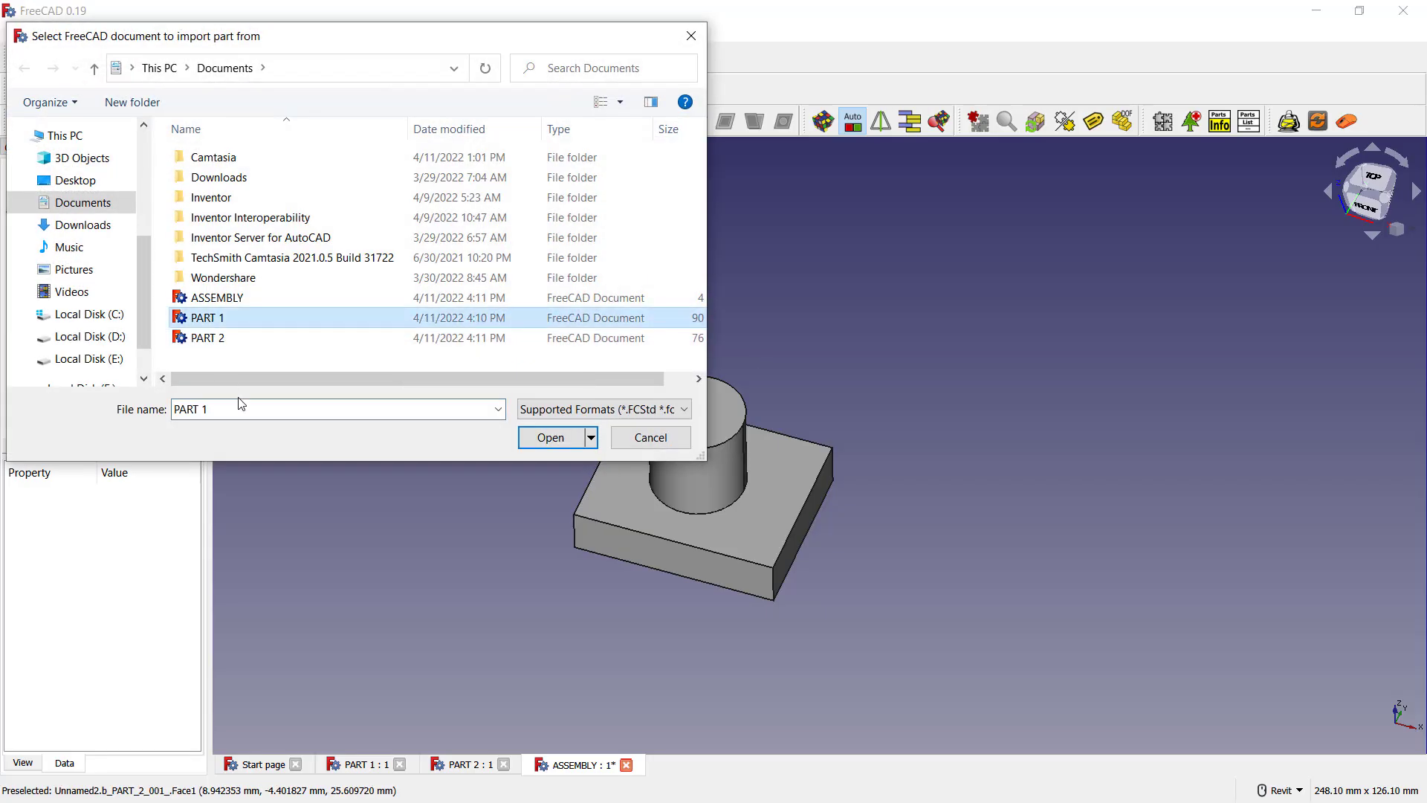
{"action": "left_click", "coordinate": [574, 437]}
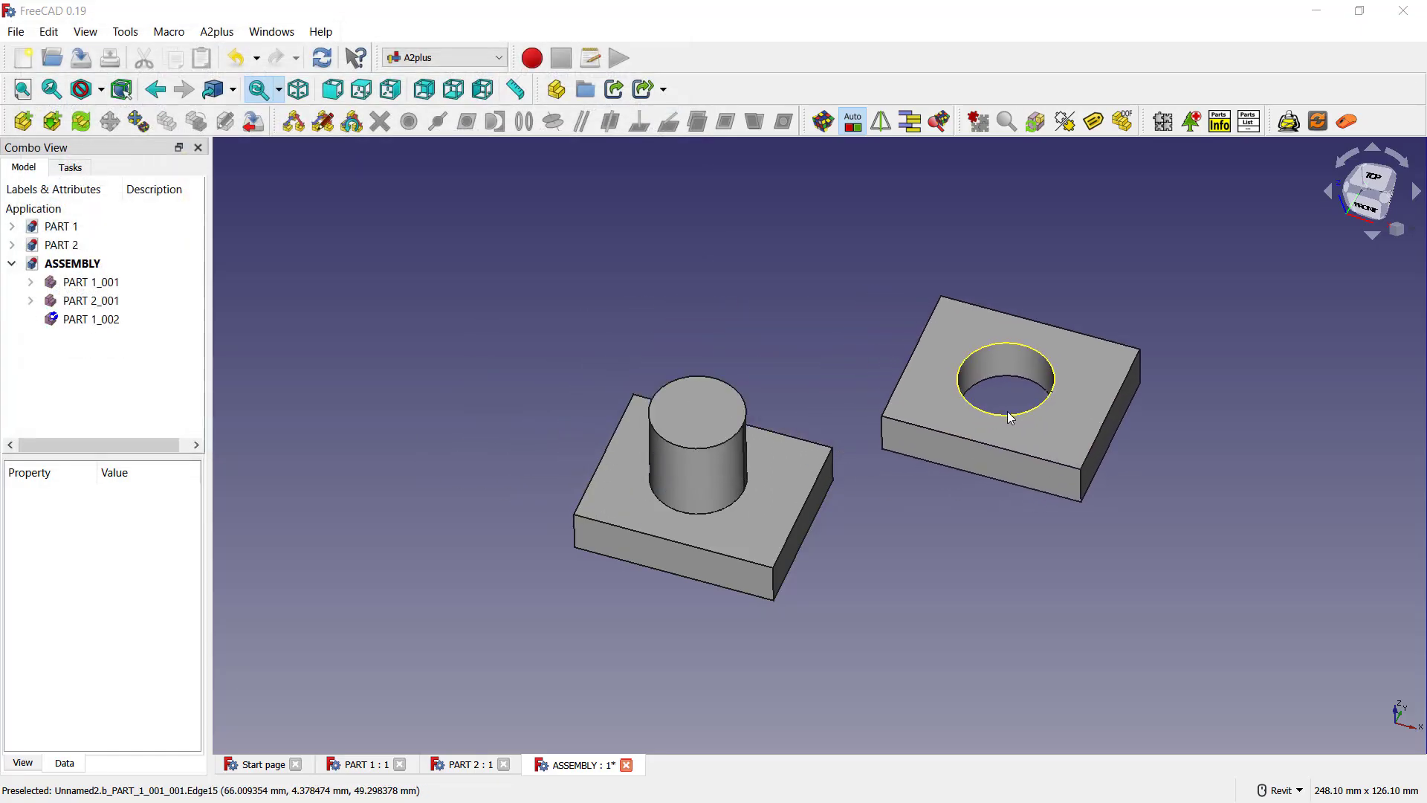
{"action": "left_click", "coordinate": [1011, 418]}
{"action": "middle_click_drag", "start_coordinate": [939, 470], "coordinate": [822, 331], "text": "shift"}
Constrain PART 1_002's hole edge axis-coincident with the cylinder's top circular edge.
{"action": "left_click", "coordinate": [823, 330]}
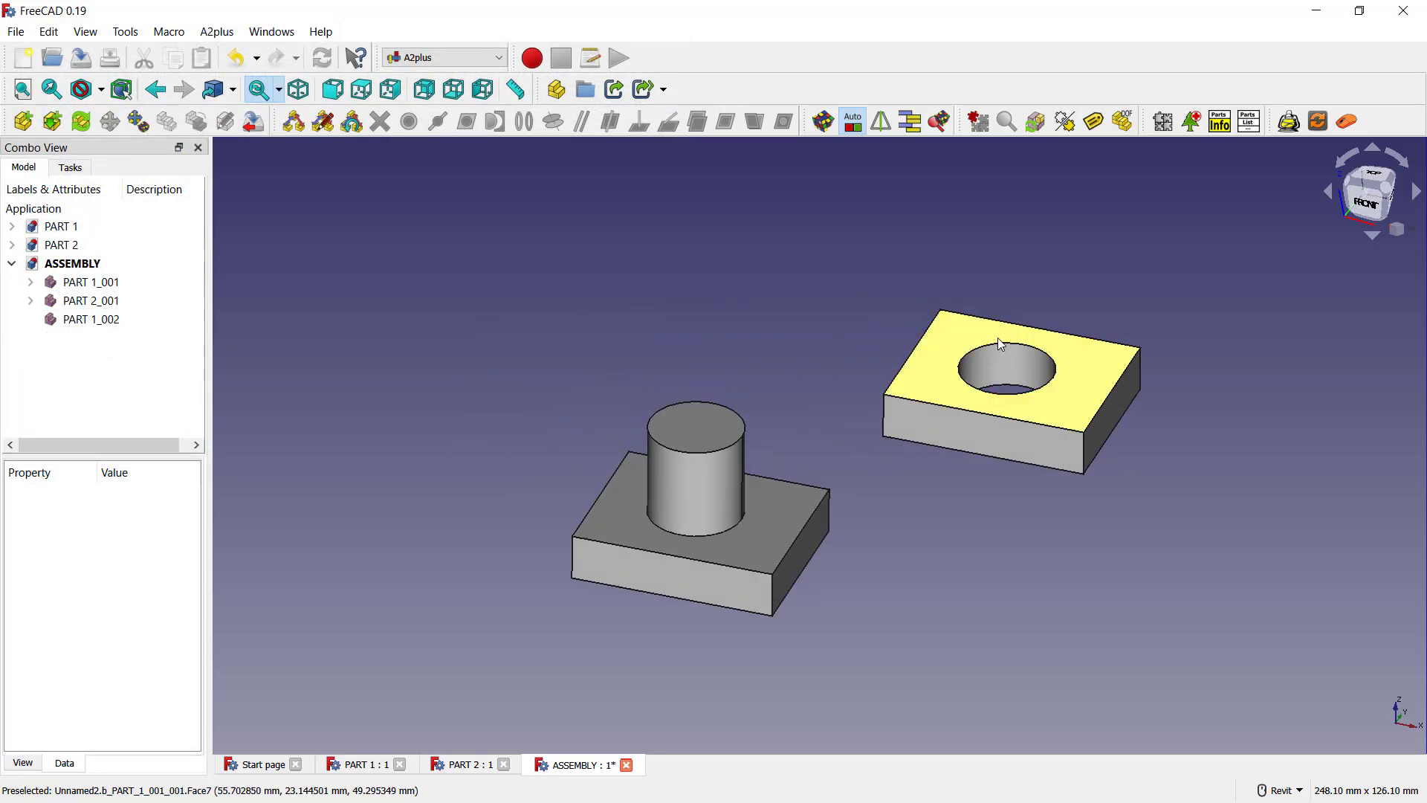
{"action": "left_click", "coordinate": [1008, 352]}
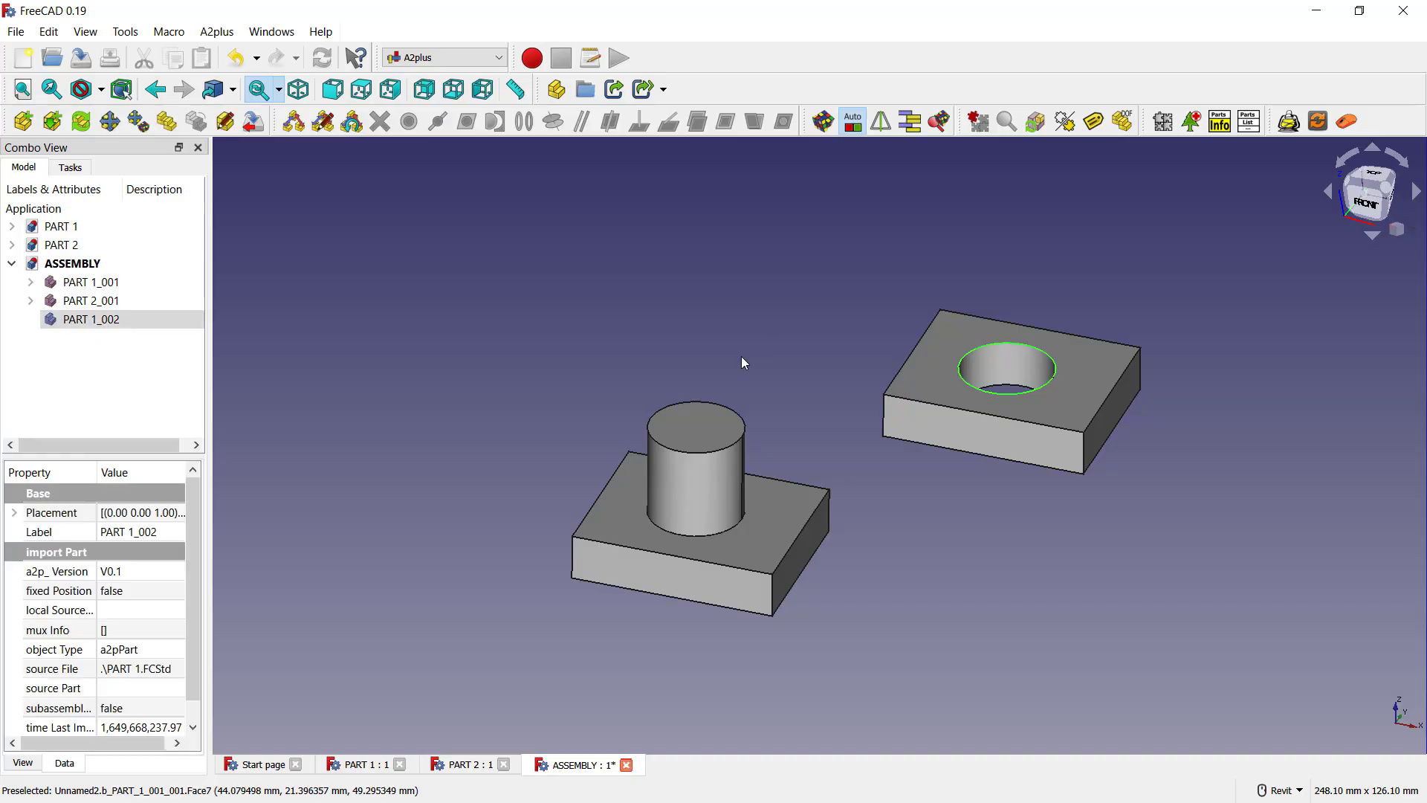
{"action": "left_click", "coordinate": [721, 397], "text": "ctrl"}
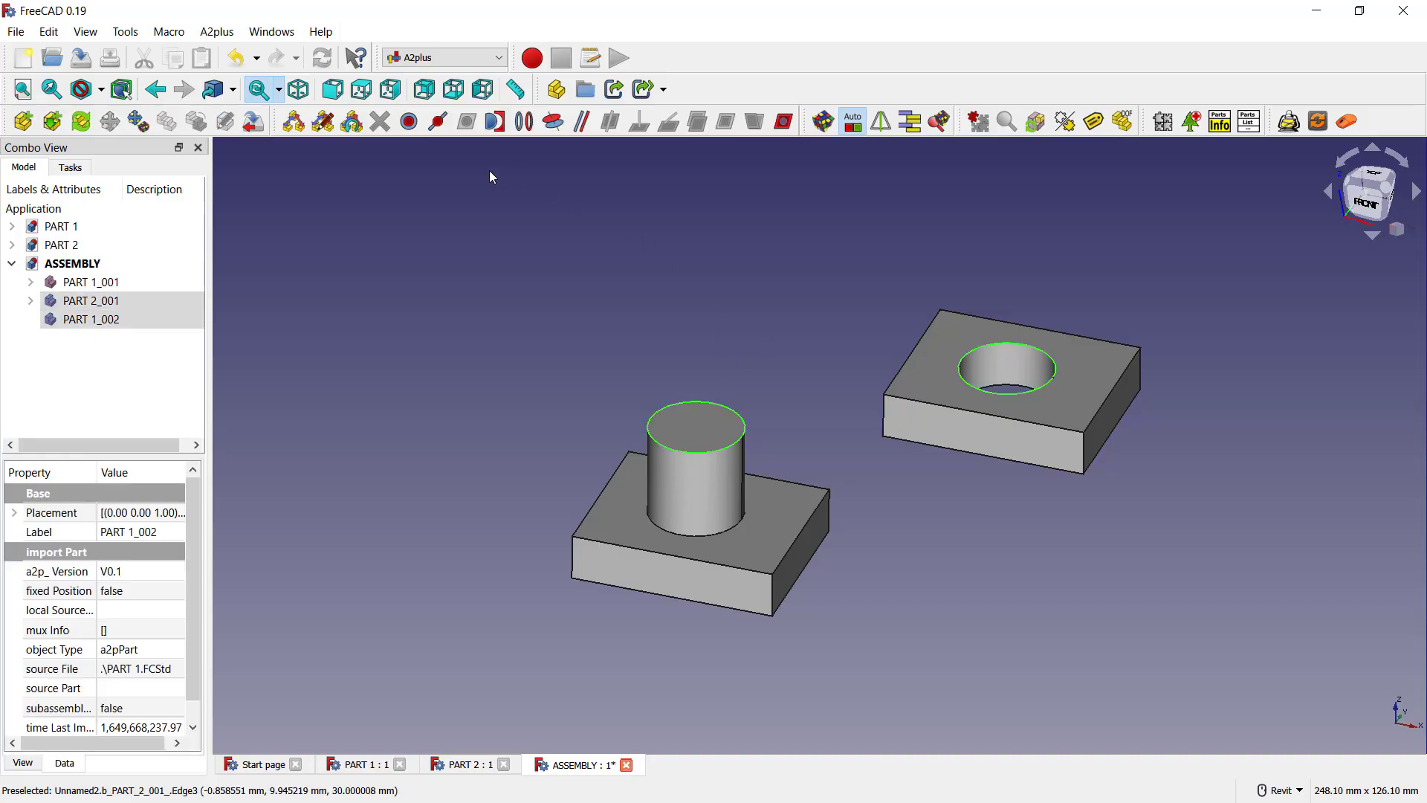
{"action": "left_click", "coordinate": [561, 125]}
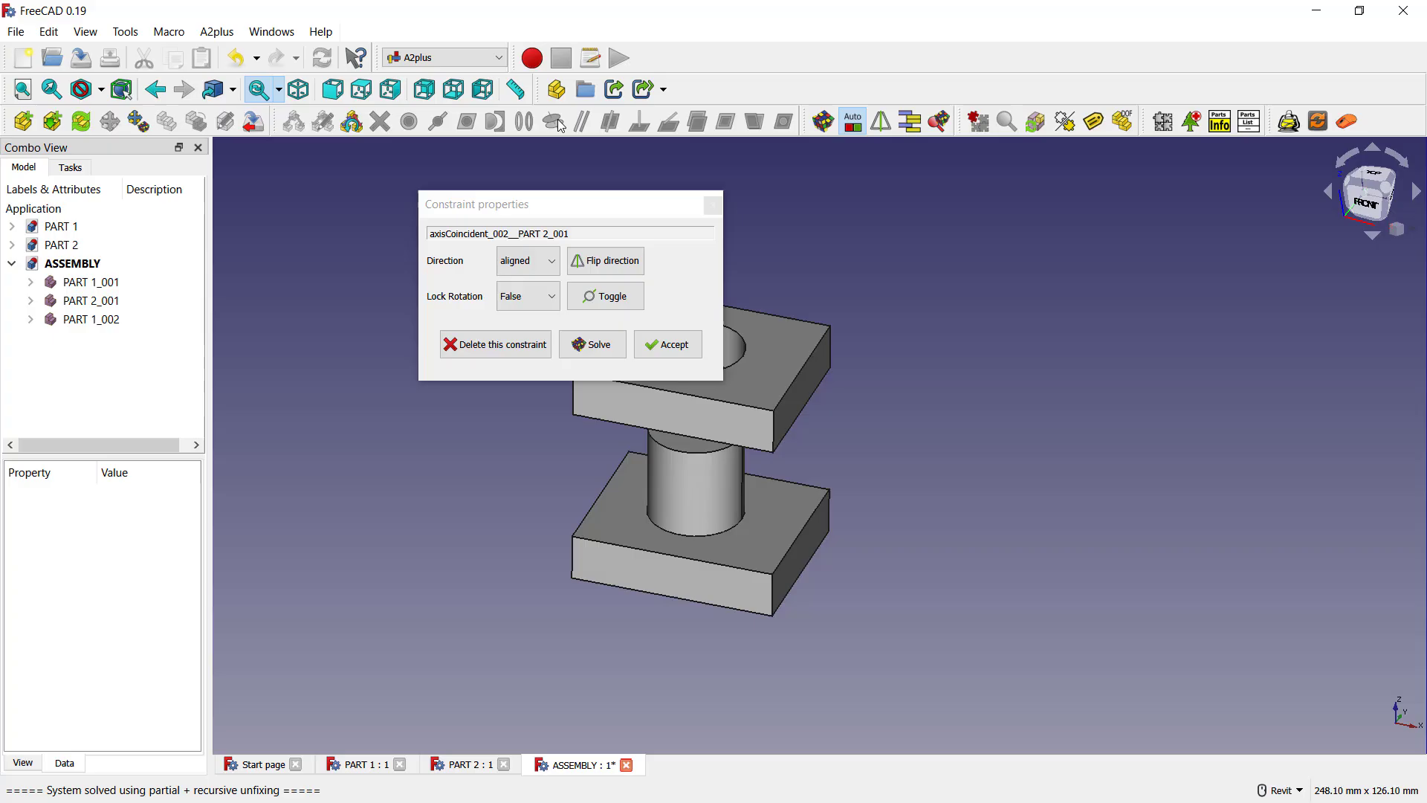
{"action": "left_click", "coordinate": [667, 345]}
{"action": "mouse_move", "coordinate": [828, 343]}
{"action": "middle_mouse_down", "text": "shift"}
{"action": "mouse_move", "coordinate": [854, 319]}
{"action": "mouse_move", "coordinate": [854, 344]}
{"action": "middle_mouse_up", "text": "shift"}
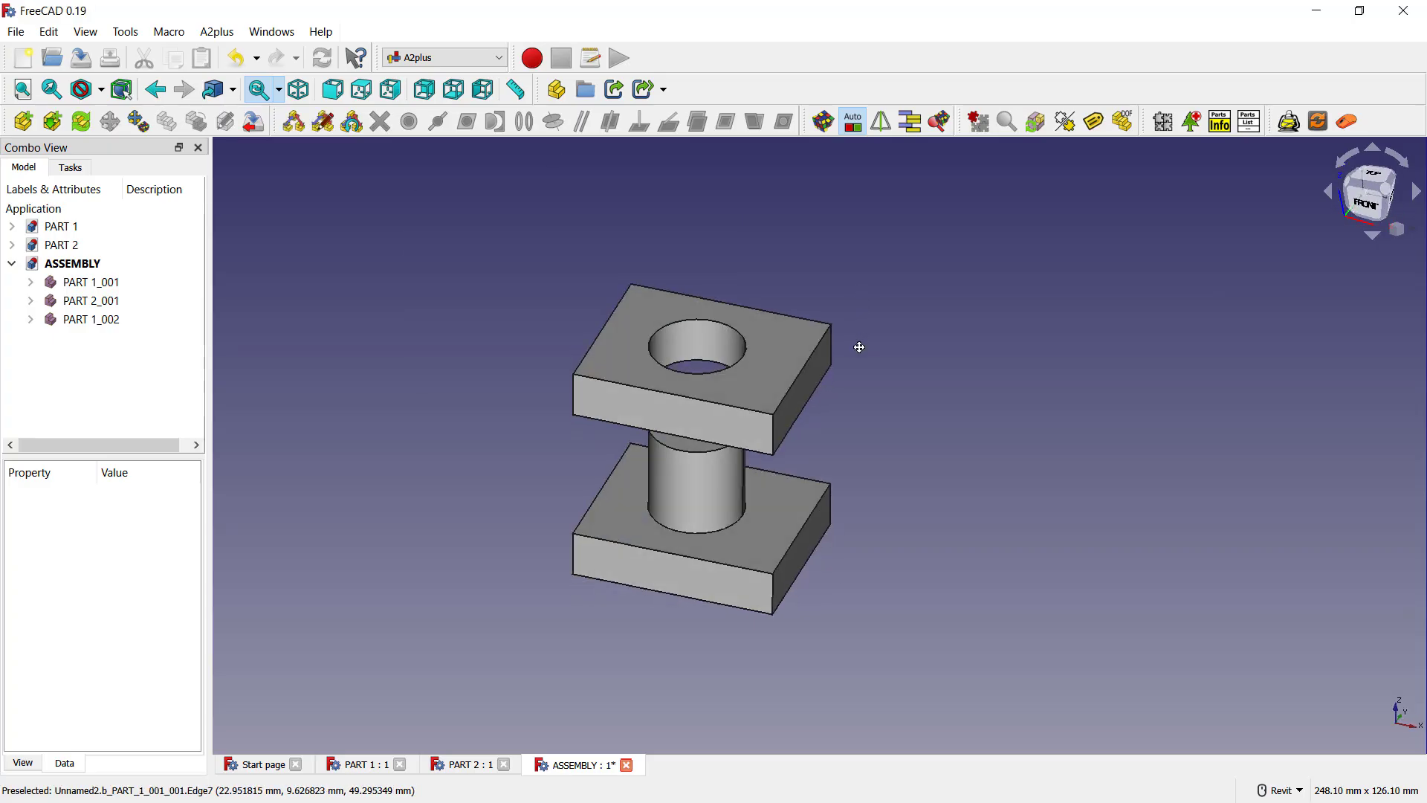
Add a plane-coincident constraint between the top plate's upper face and the cylinder's top face.
{"action": "left_click", "coordinate": [781, 367]}
{"action": "middle_click_drag", "start_coordinate": [890, 266], "coordinate": [885, 316], "text": "shift"}
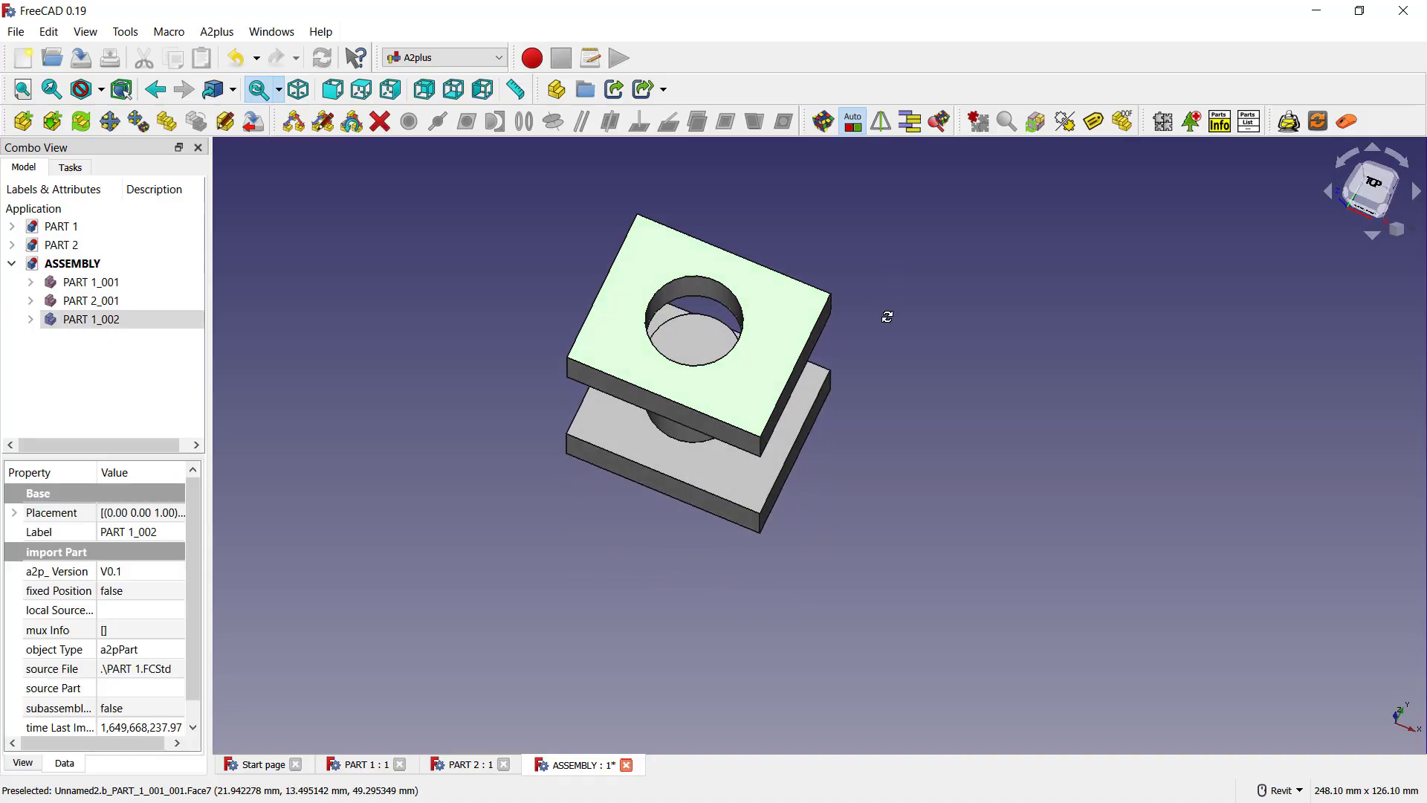
{"action": "left_click", "coordinate": [691, 344], "text": "ctrl"}
{"action": "middle_click_drag", "start_coordinate": [691, 344], "coordinate": [857, 266], "text": "shift"}
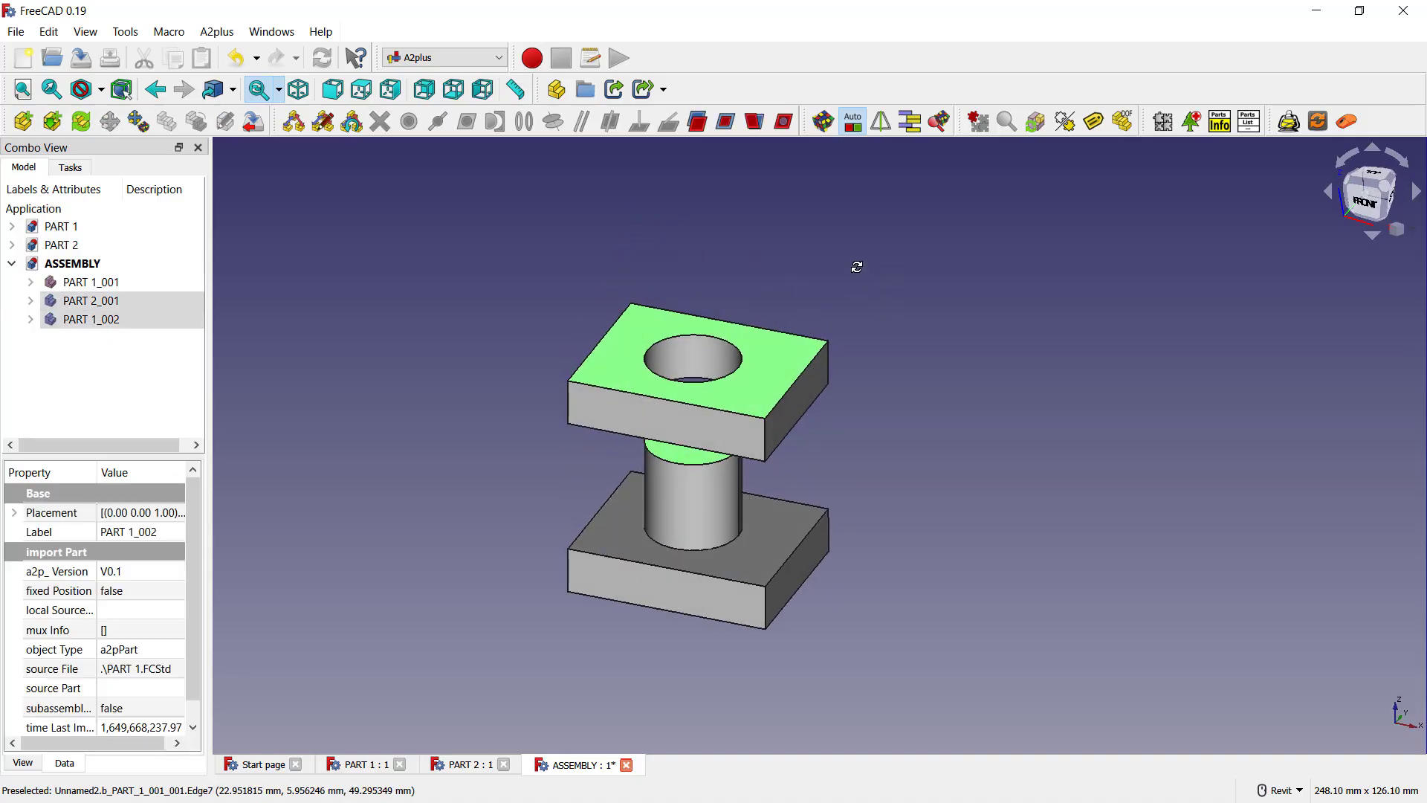
{"action": "left_click", "coordinate": [726, 125]}
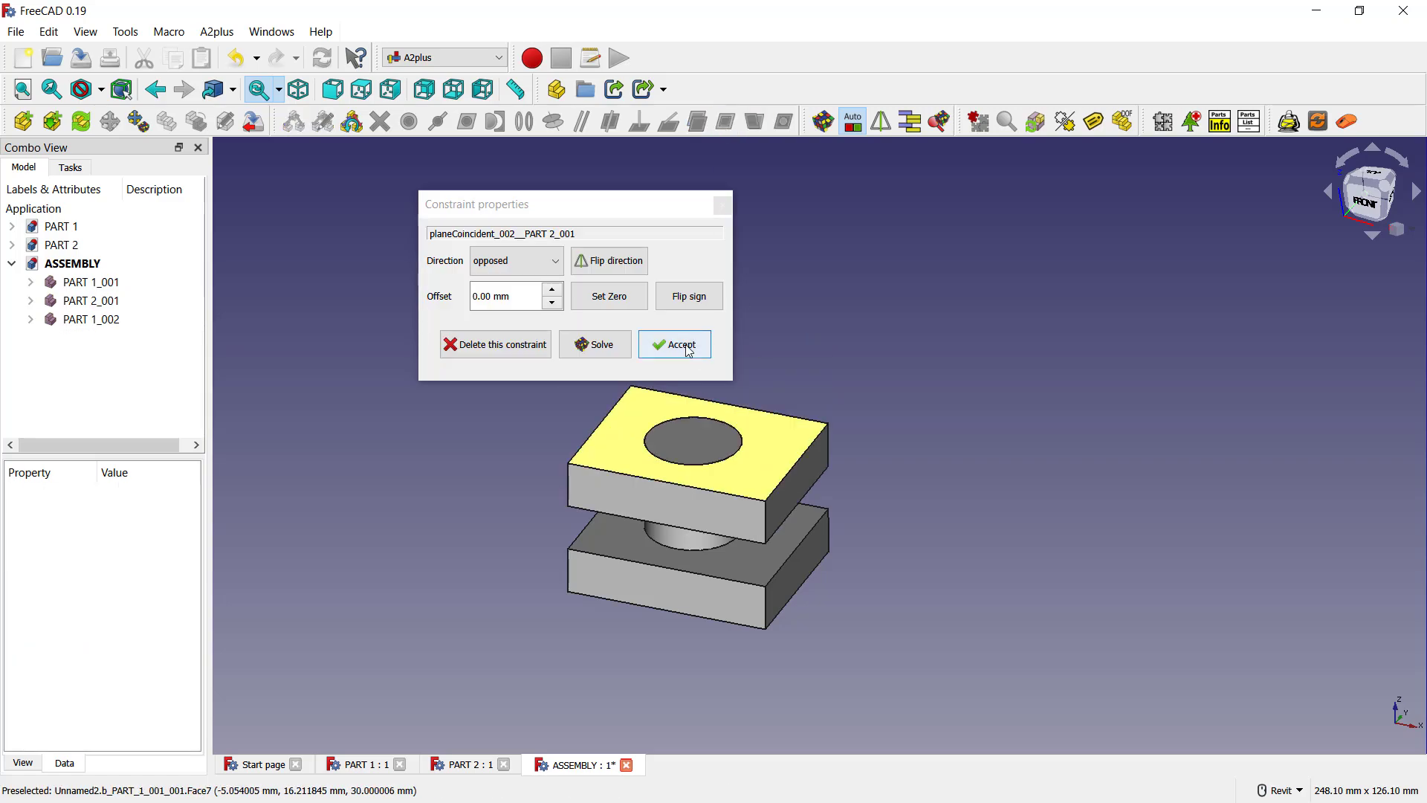
{"action": "left_click", "coordinate": [674, 342]}
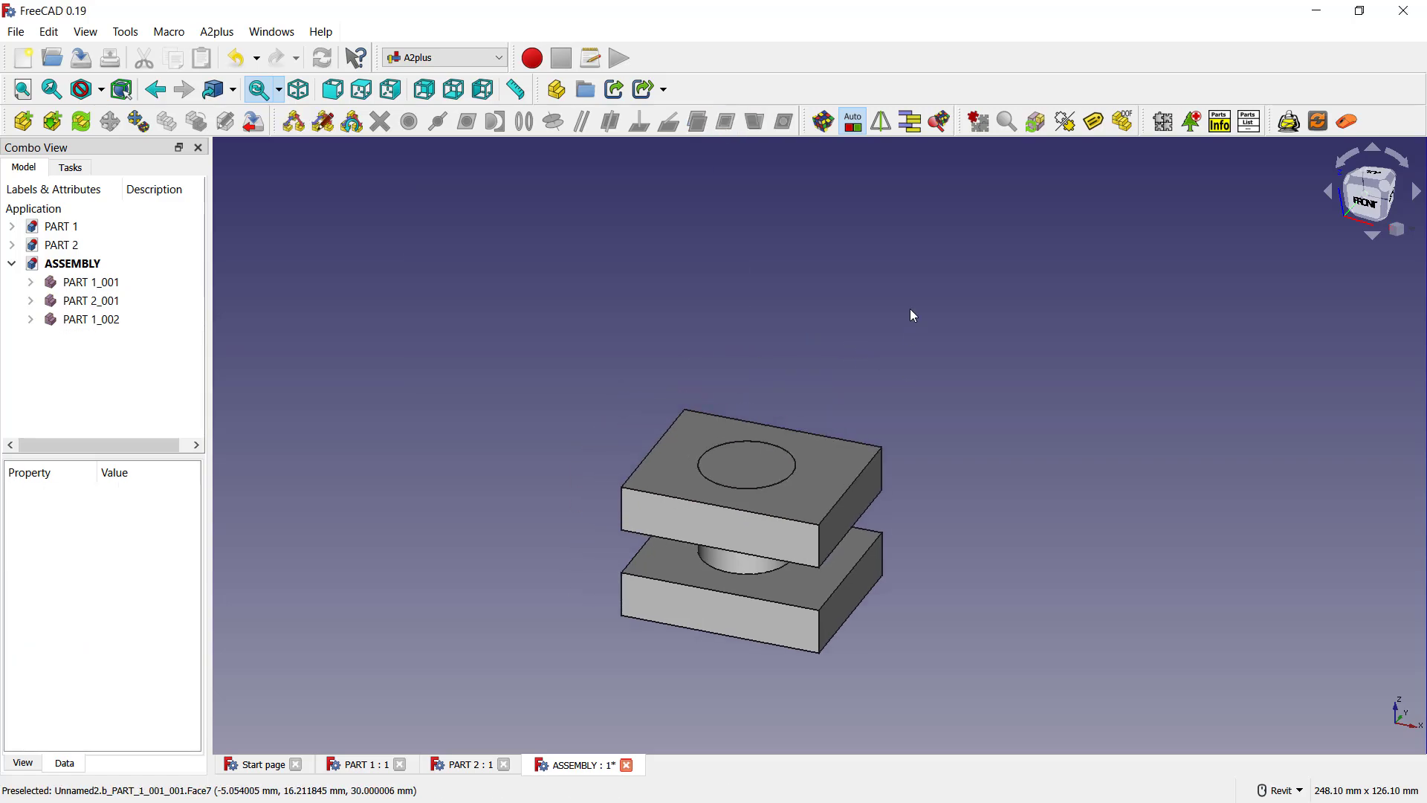